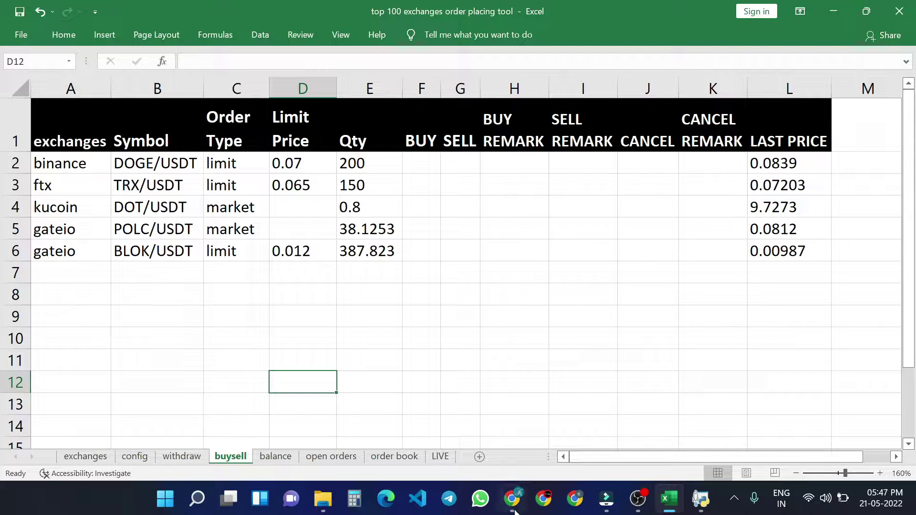
- Look over the FTX, gate.io and KuCoin trading pages, then return to the workbook
left_click(512, 499)
left_click(246, 9)
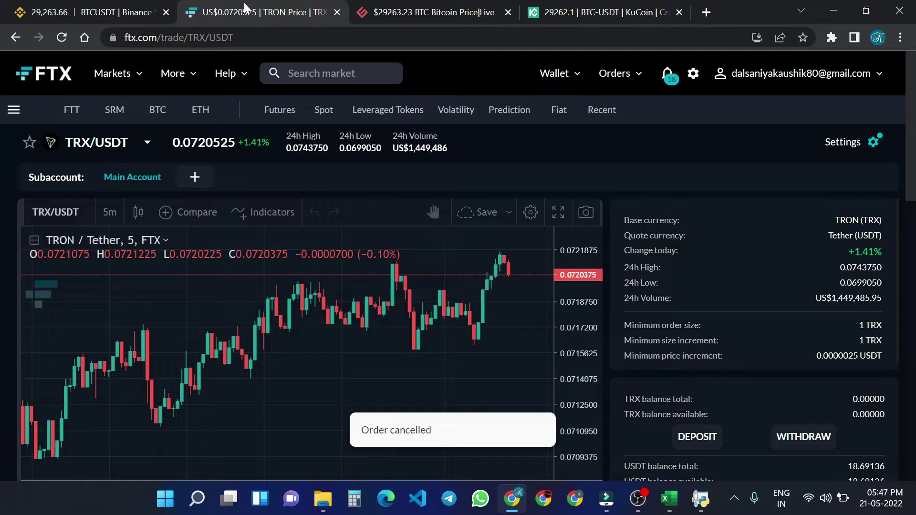
left_click(402, 10)
left_click(579, 18)
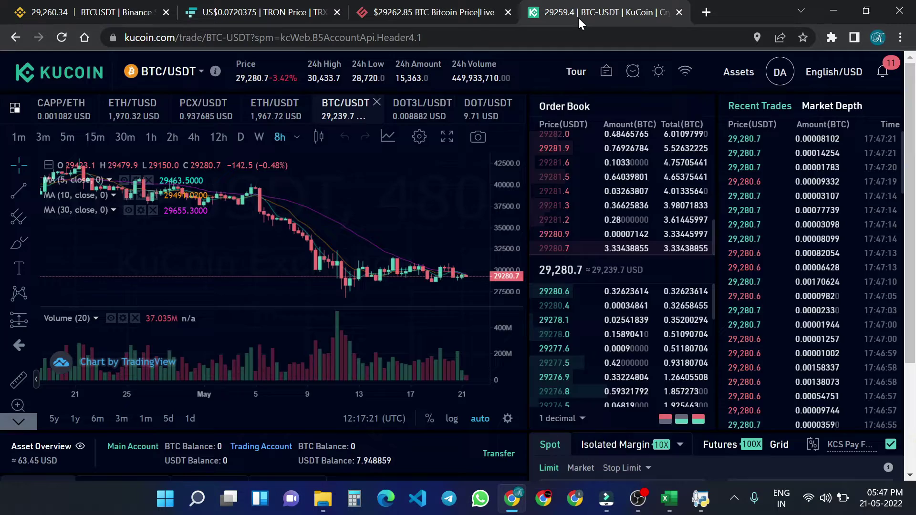
key("alt+Tab")
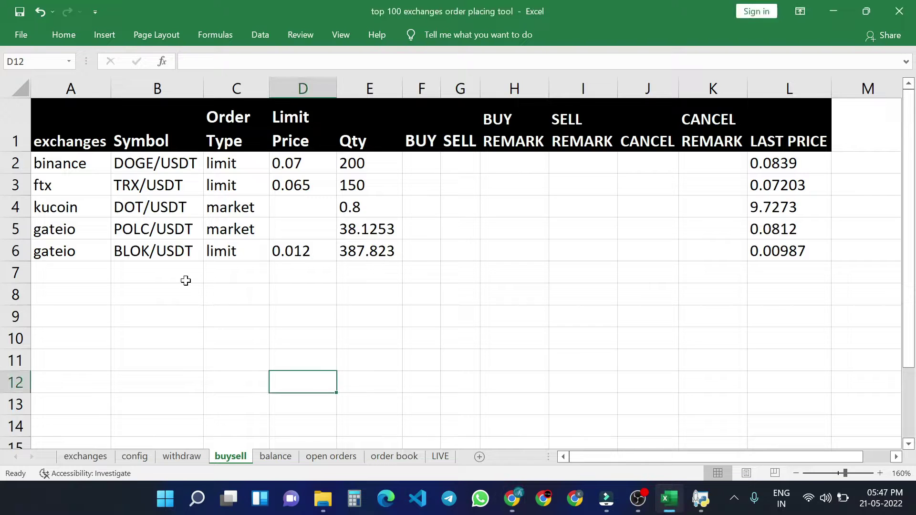
- Review the orders' exchanges, symbols, limit order type, prices and quantities in the sheet
left_click_drag(90, 162, 92, 250)
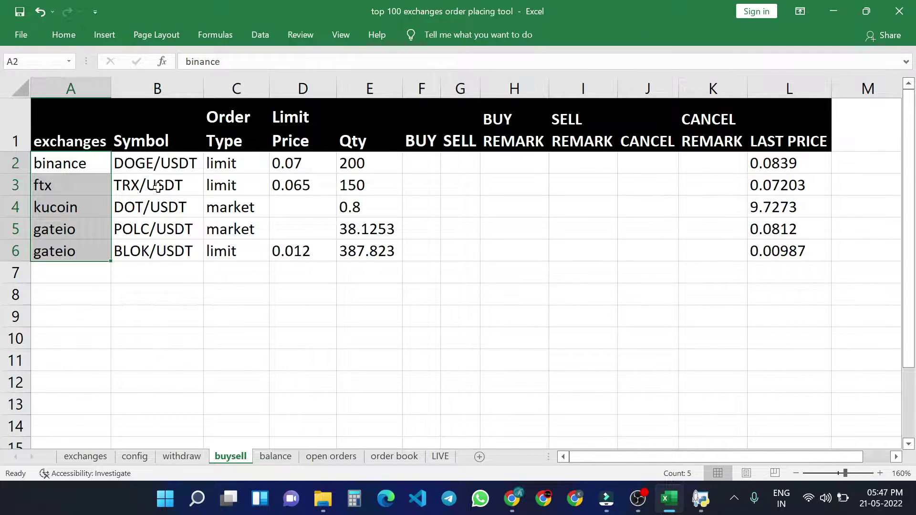
left_click_drag(172, 162, 187, 243)
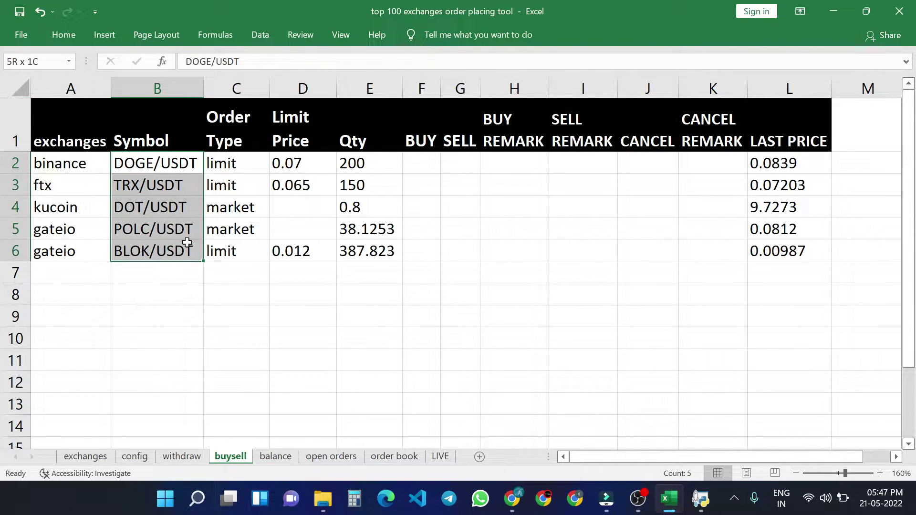
left_click(242, 165)
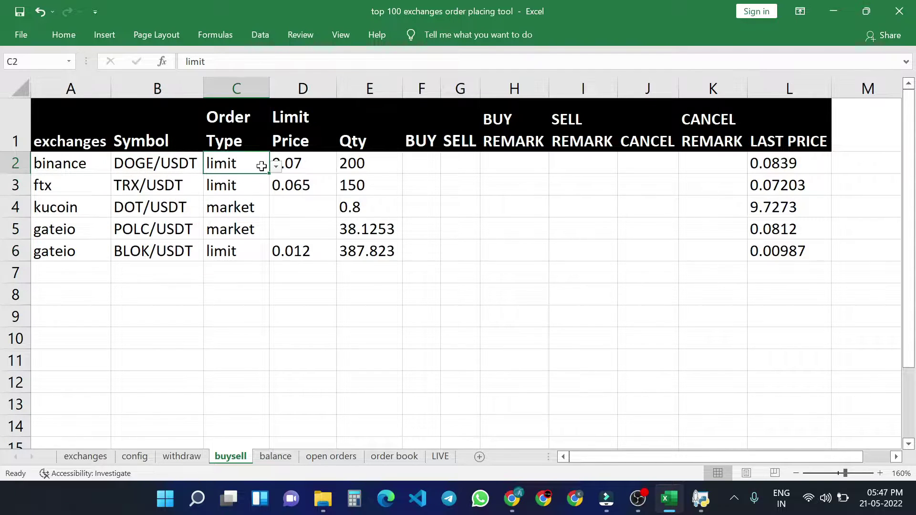
left_click(275, 166)
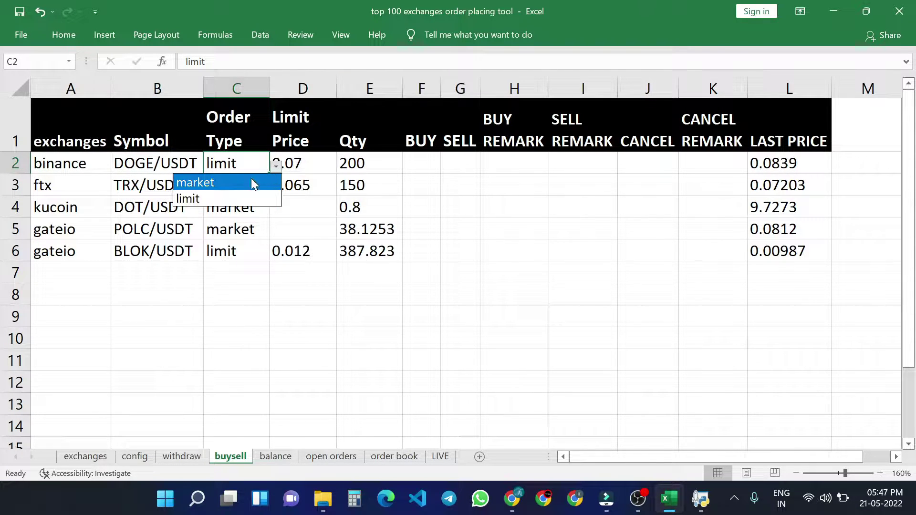
left_click(231, 196)
left_click_drag(299, 163, 304, 224)
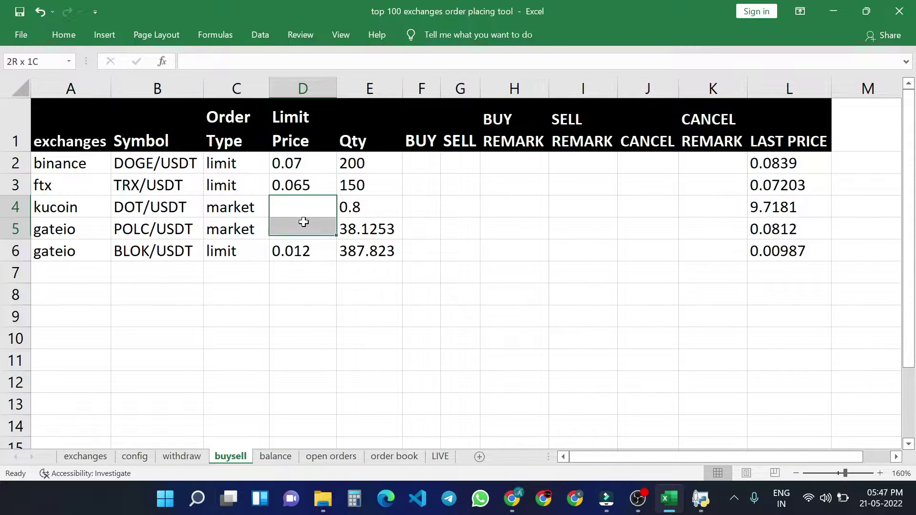
left_click_drag(370, 163, 384, 249)
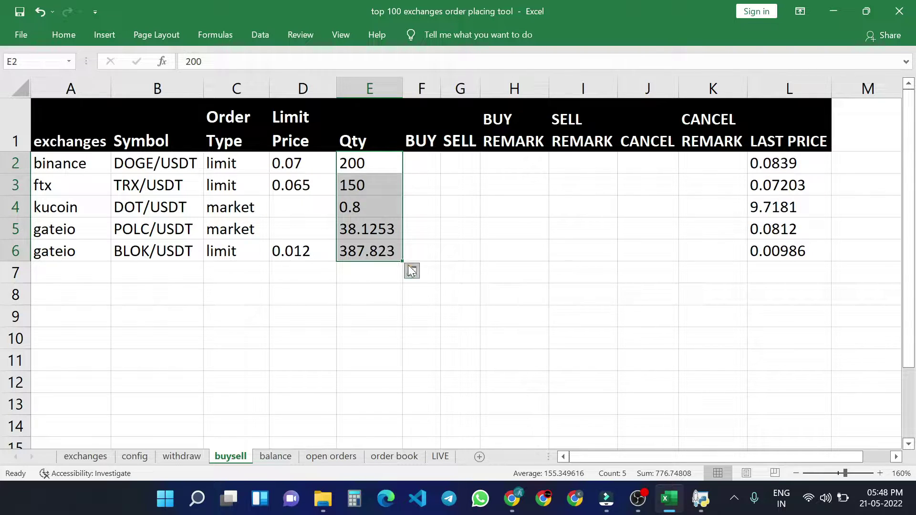
left_click(464, 279)
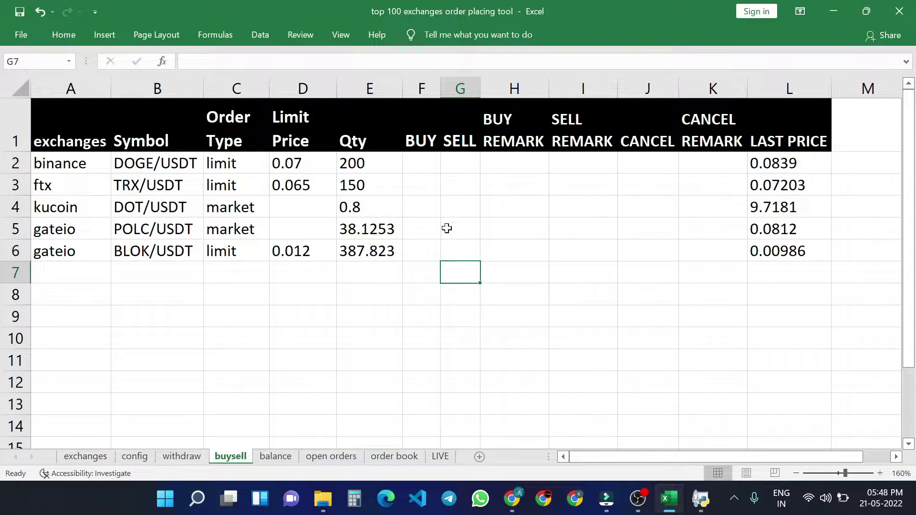
- Mark the ftx and kucoin orders BUY in F3 and F4
left_click(425, 166)
left_click(426, 194)
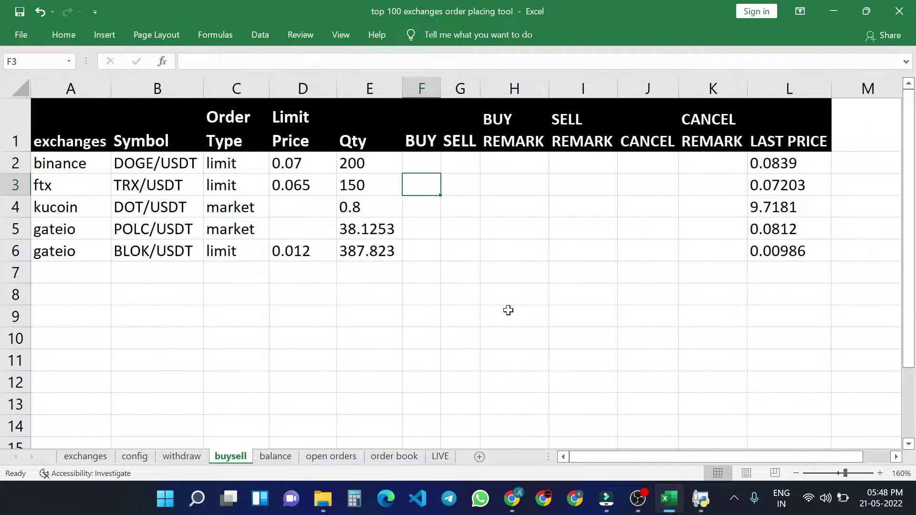
type("bu")
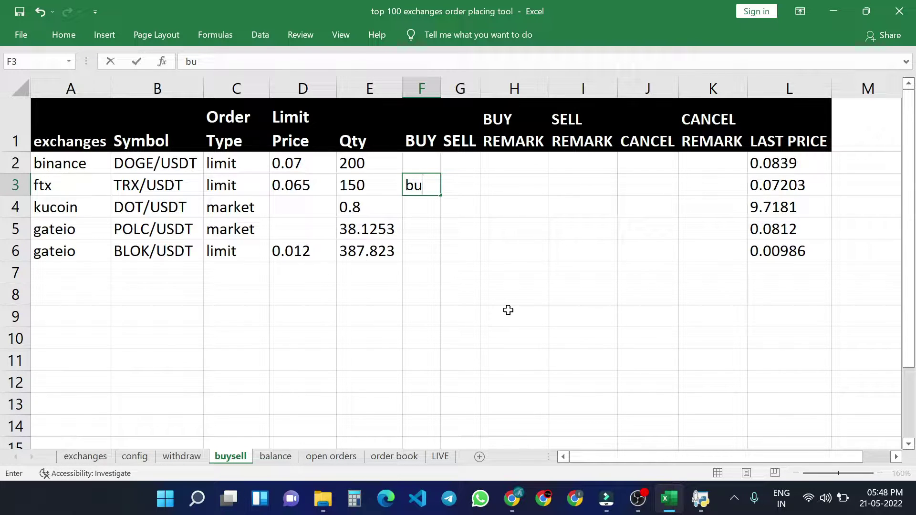
key("Caps_Lock")
type("BUY")
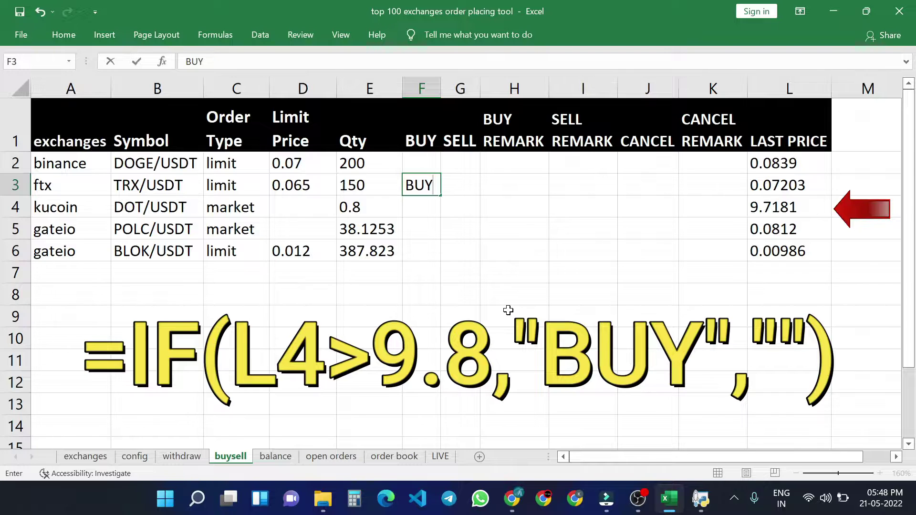
key("Return")
key("ctrl+d")
- Mark the gateio POLC/USDT and BLOK/USDT orders SELL in G5 and G6
key("Right")
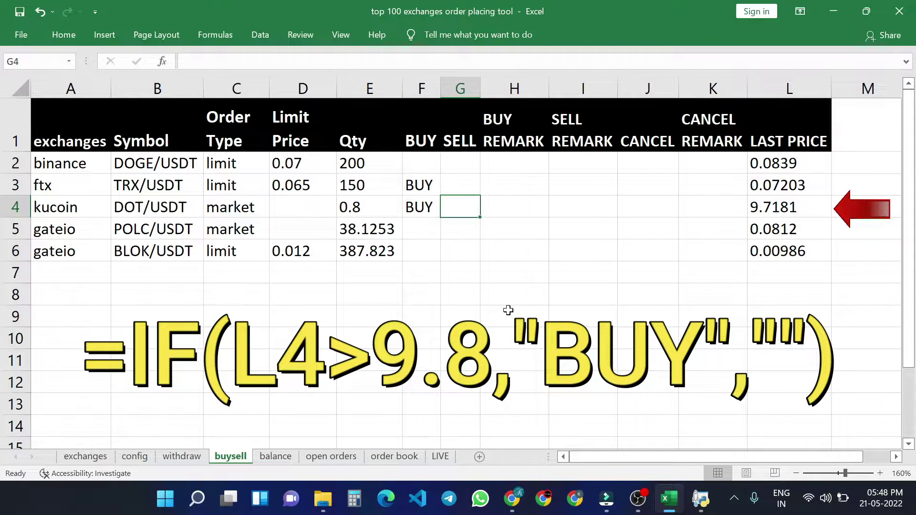
key("Down")
type("SE")
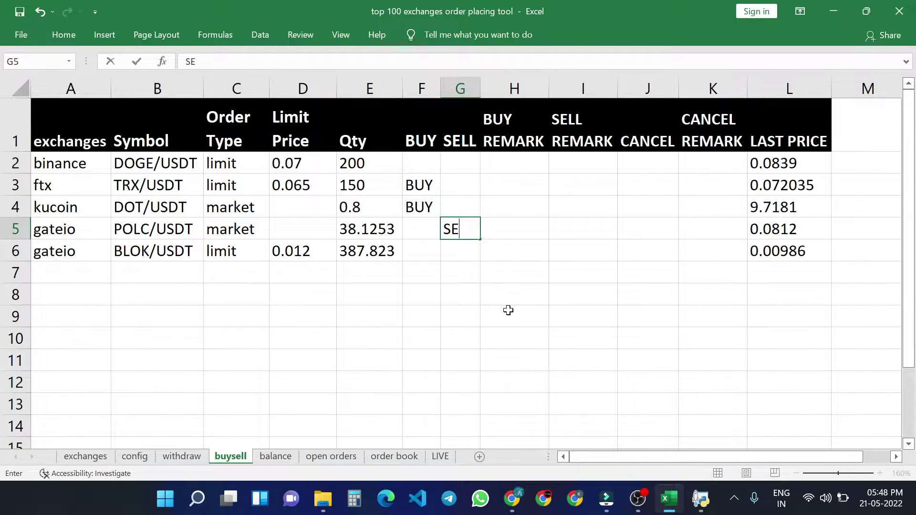
key("Return")
key("ctrl+d")
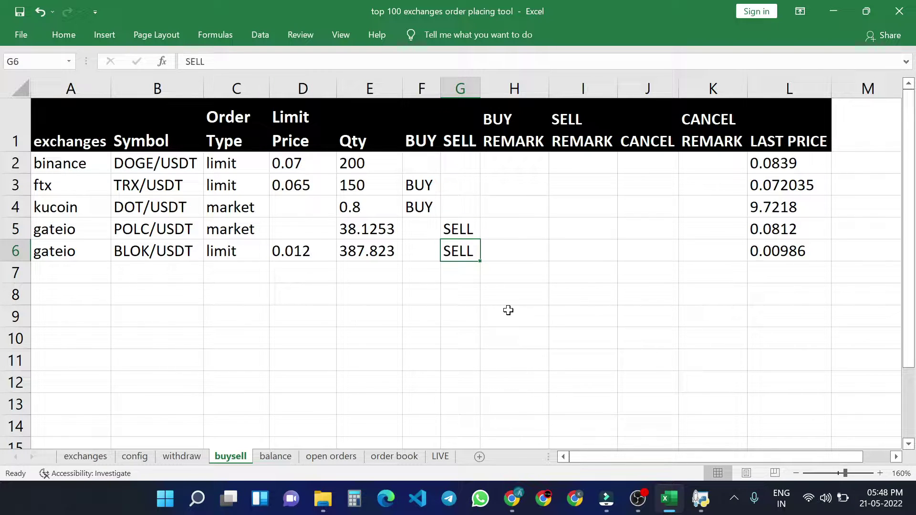
key("Down")
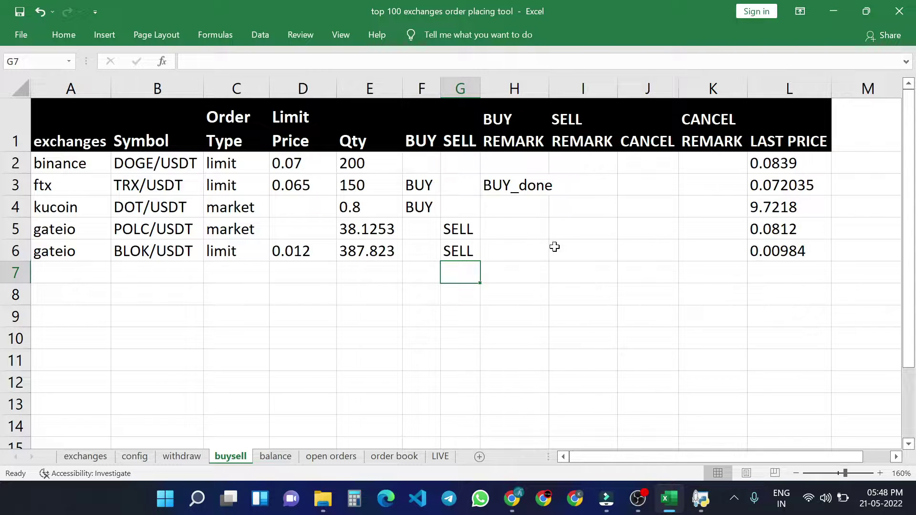
- Check that remarks H3, H4, I5 and I6 read BUY_done and SELL_done
left_click(524, 187)
left_click(527, 204)
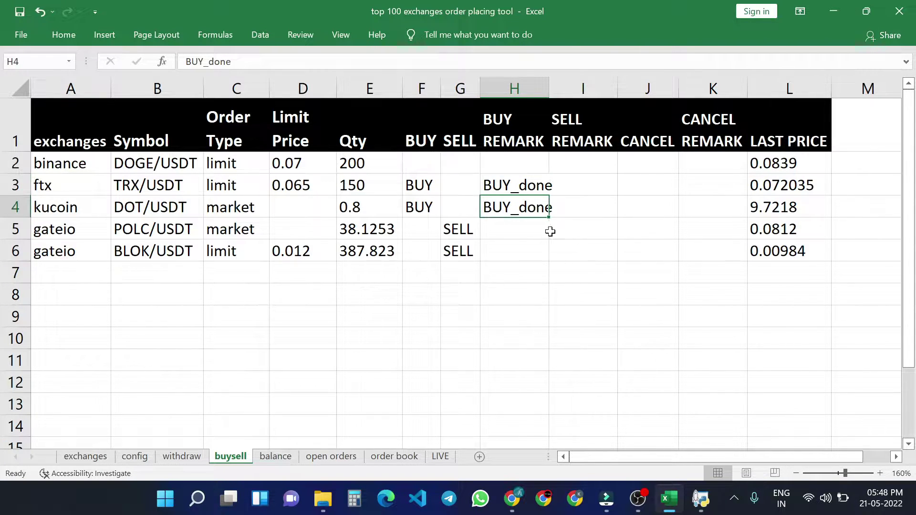
left_click(592, 233)
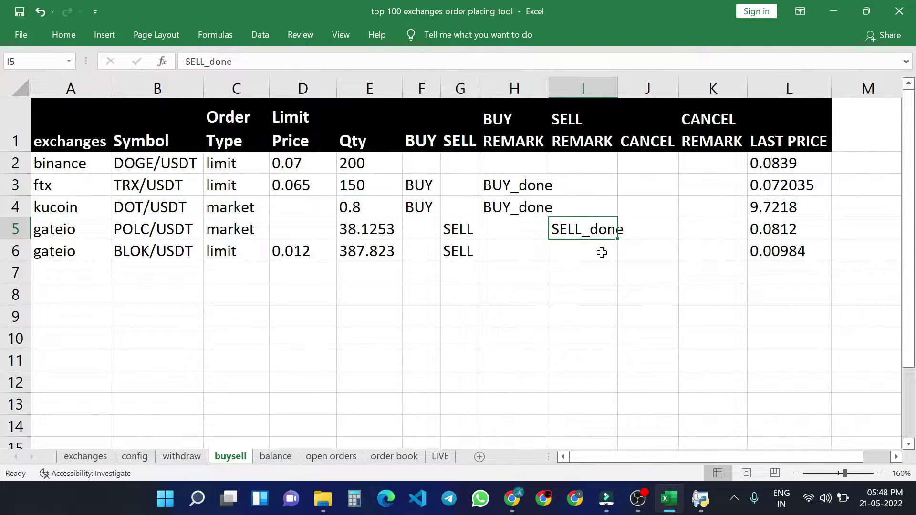
left_click(606, 294)
left_click(597, 252)
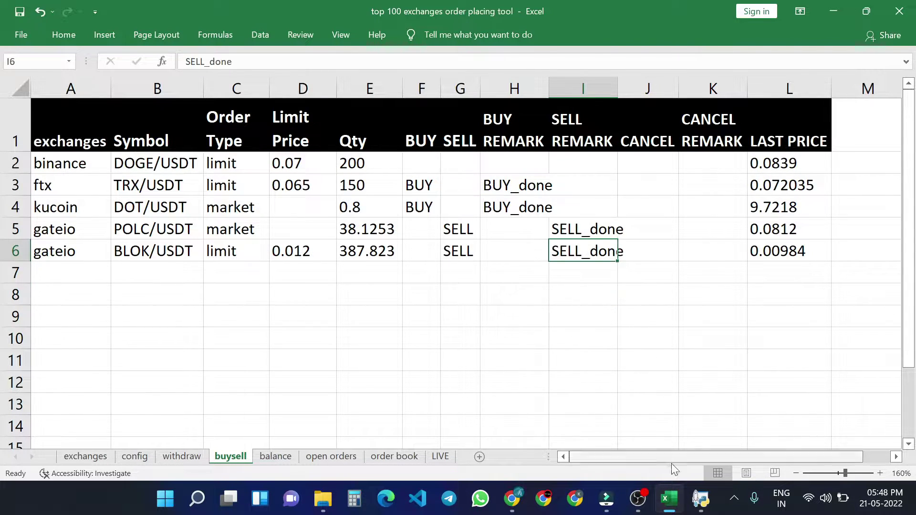
left_click(698, 499)
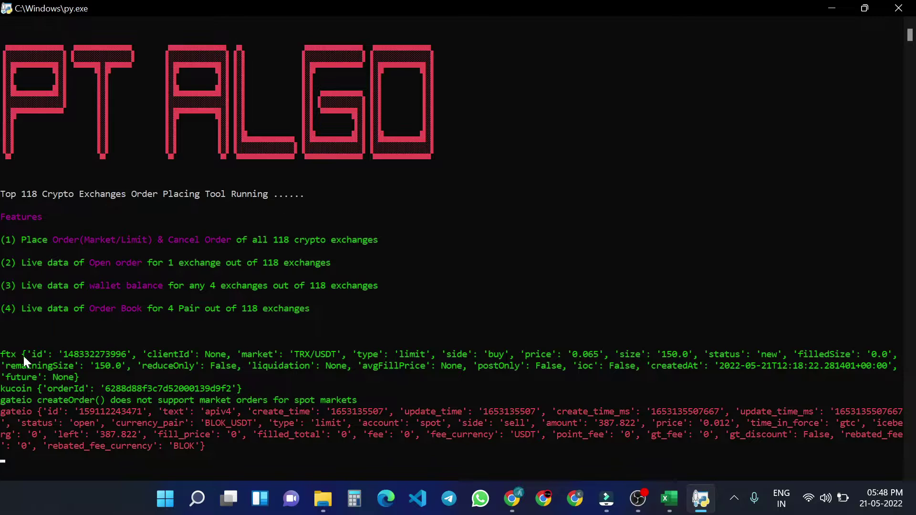
left_click_drag(23, 356, 67, 364)
mouse_move(12, 387)
left_mouse_down()
mouse_move(18, 400)
mouse_move(300, 404)
left_mouse_up()
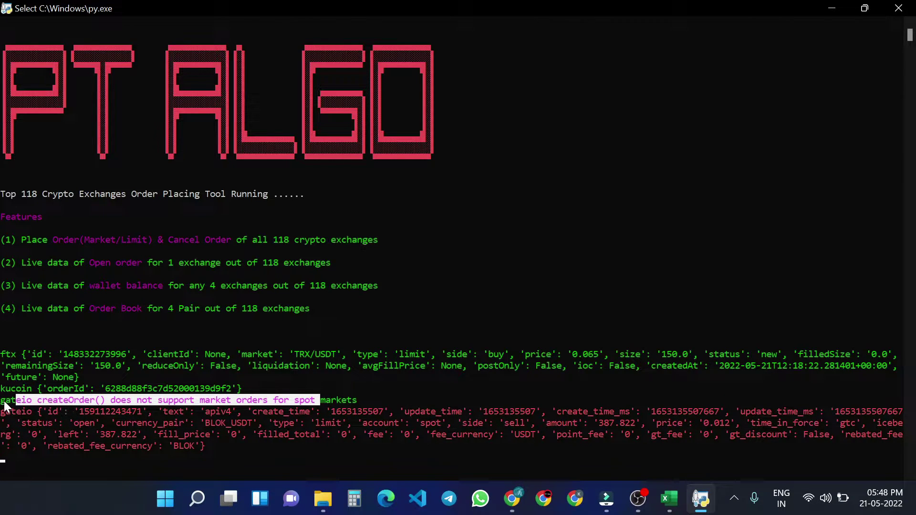
mouse_move(512, 499)
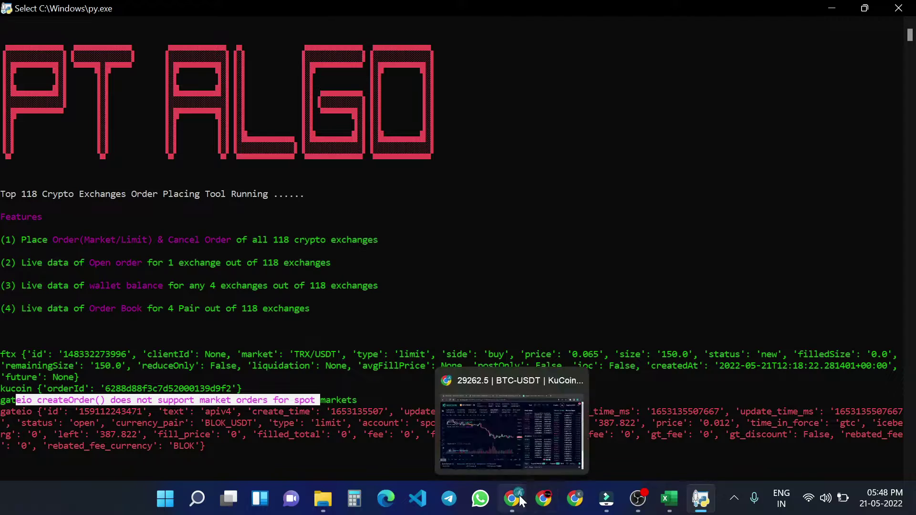
- Compare FTX's open TRX/USDT buy with the sheet's ftx row and its quantity of 150
left_click(520, 501)
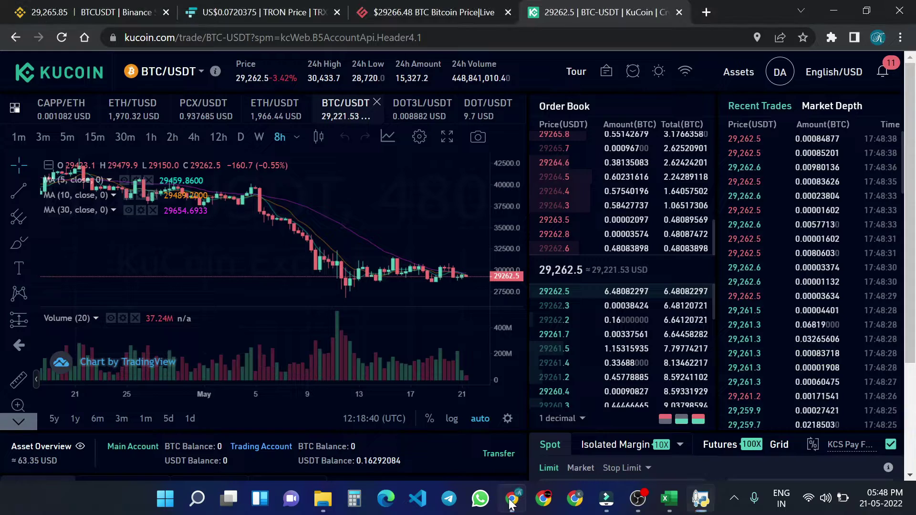
left_click(254, 7)
scroll(660, 166, "down", 3)
scroll(650, 244, "down", 6)
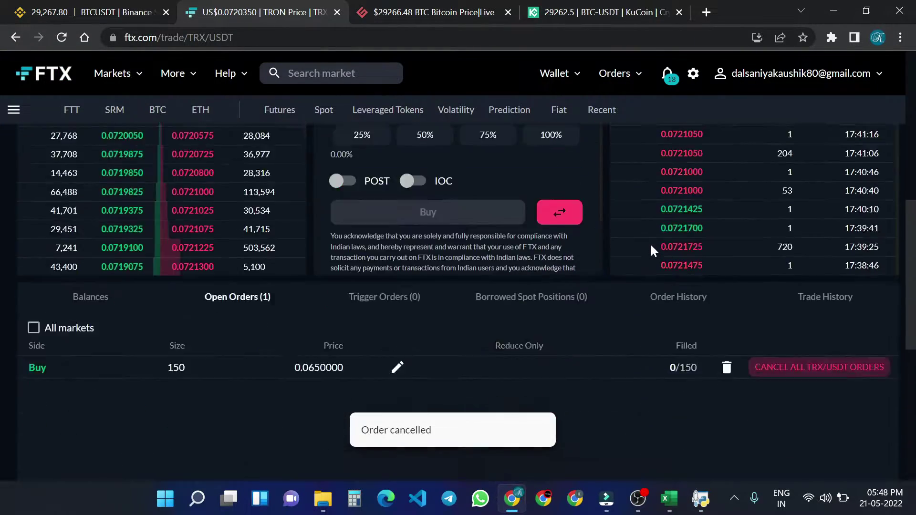
scroll(650, 243, "down", 3)
scroll(277, 280, "up", 2)
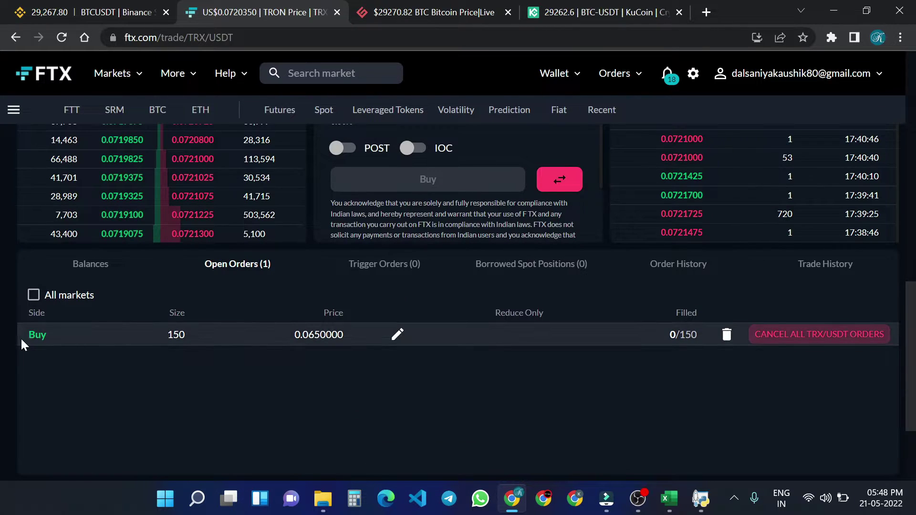
double_click(38, 335)
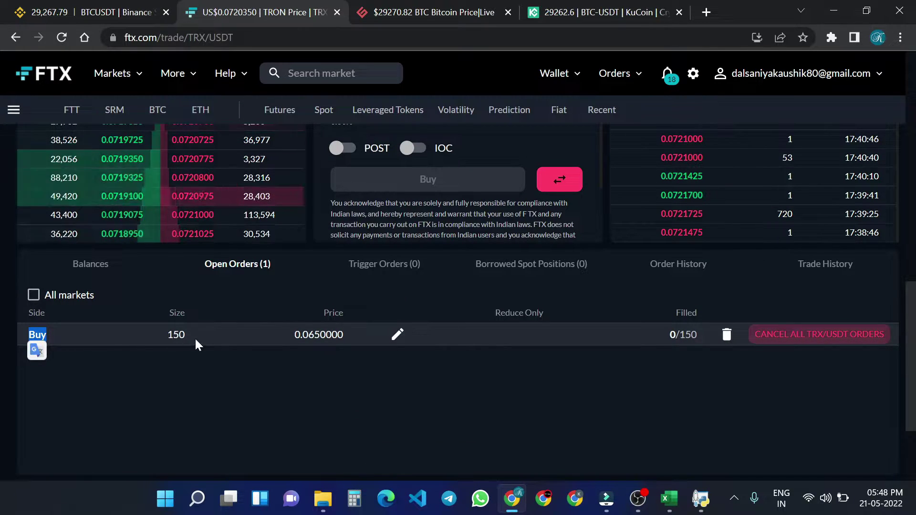
left_click(668, 499)
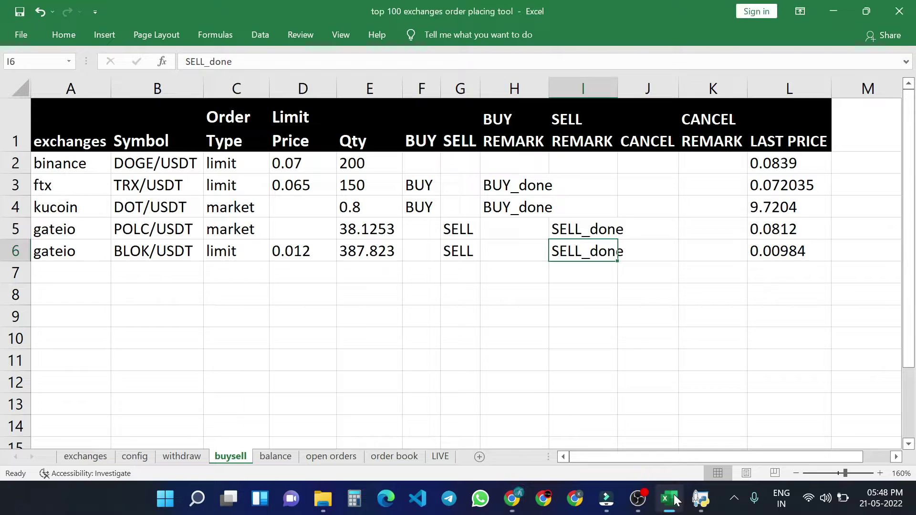
left_click(361, 186)
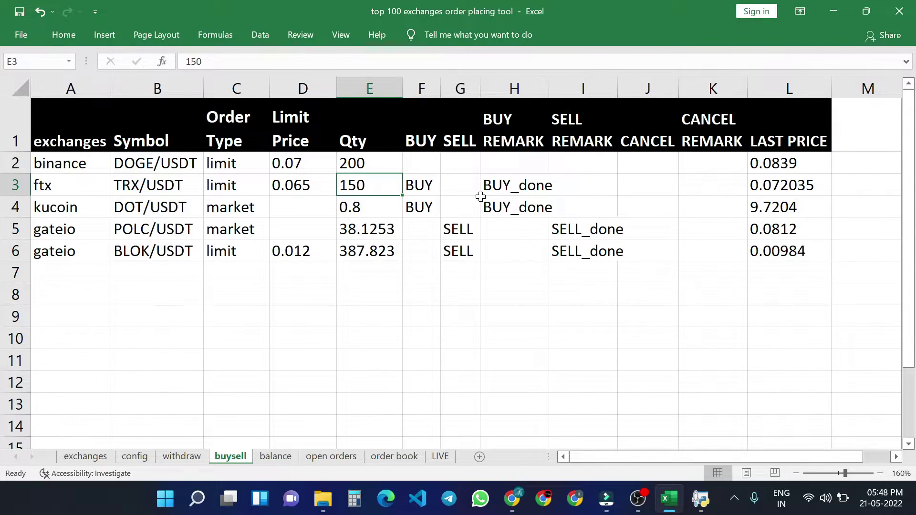
left_click(144, 189)
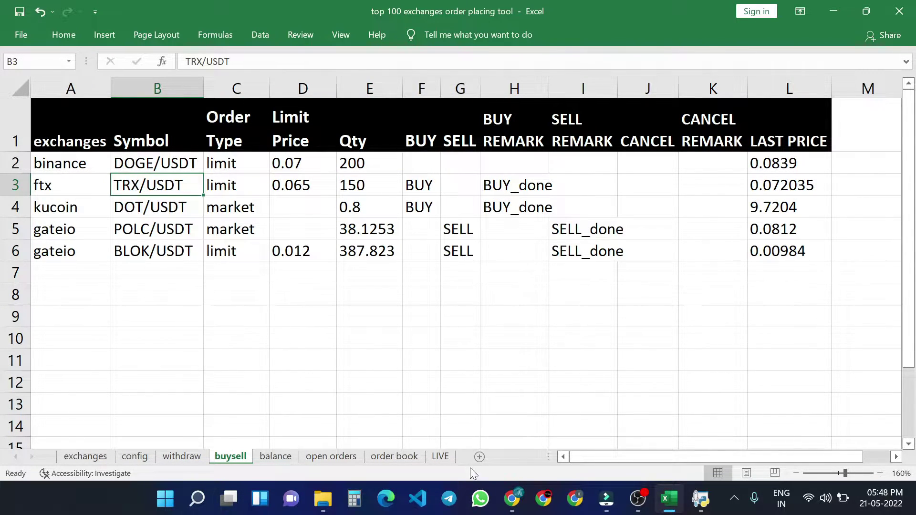
left_click(514, 499)
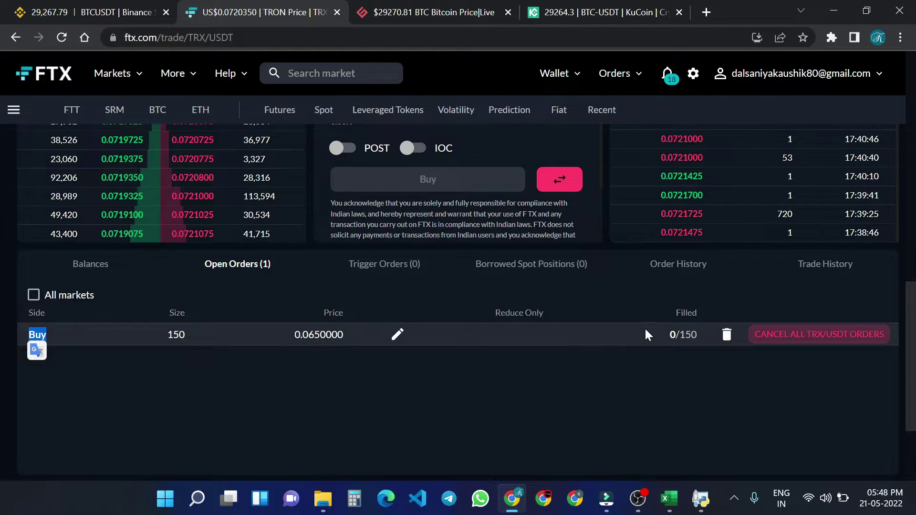
left_click(397, 334)
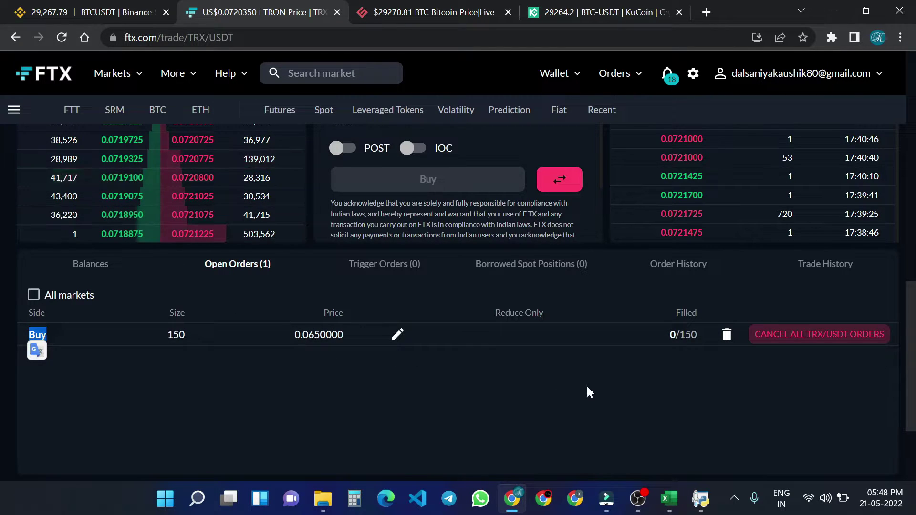
left_click(669, 499)
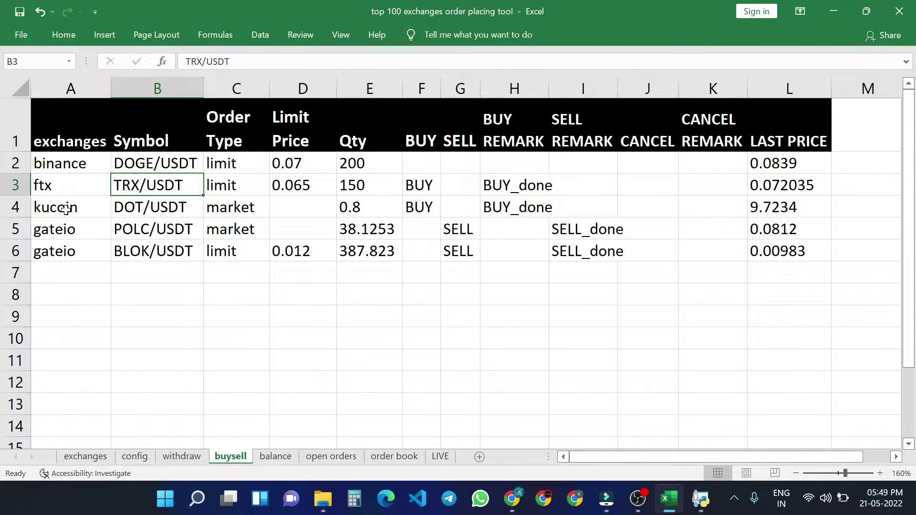
- Confirm the 0.8 DOT/USDT market buy in KuCoin's order history against the kucoin row
left_click(16, 207)
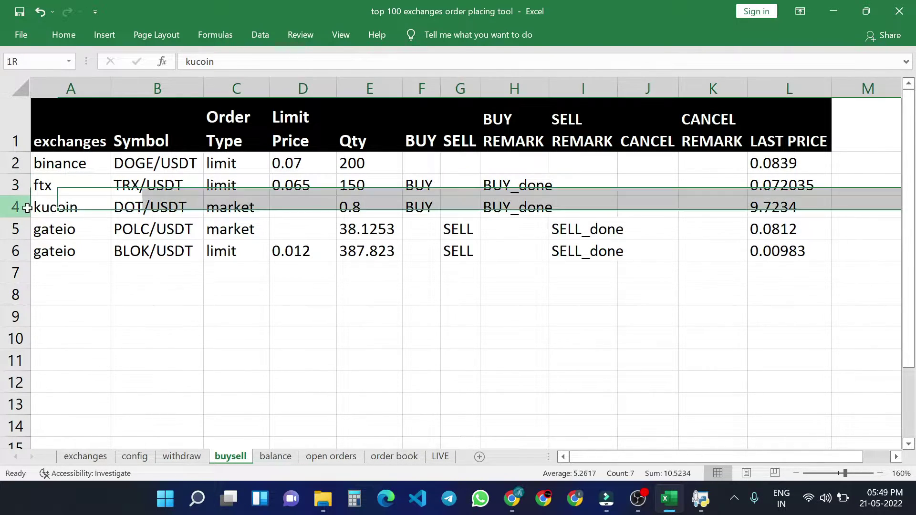
left_click(512, 499)
left_click(587, 3)
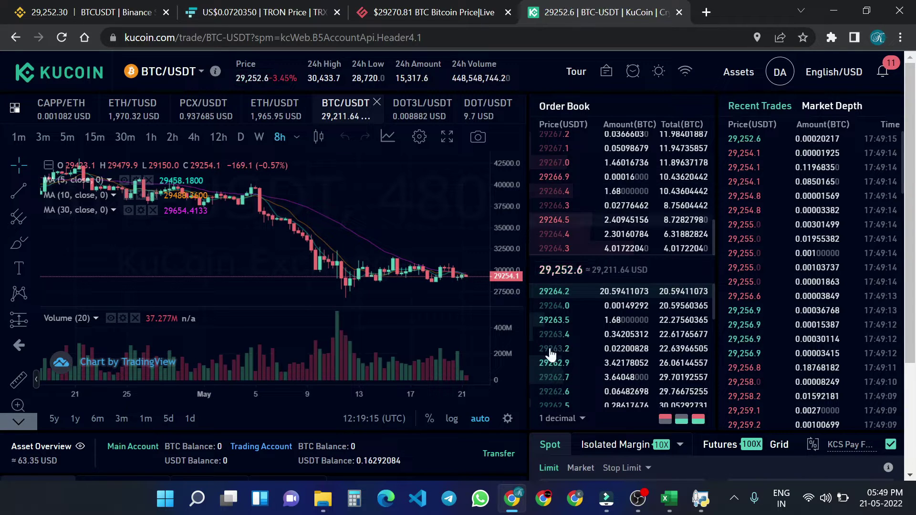
scroll(525, 421, "down", 3)
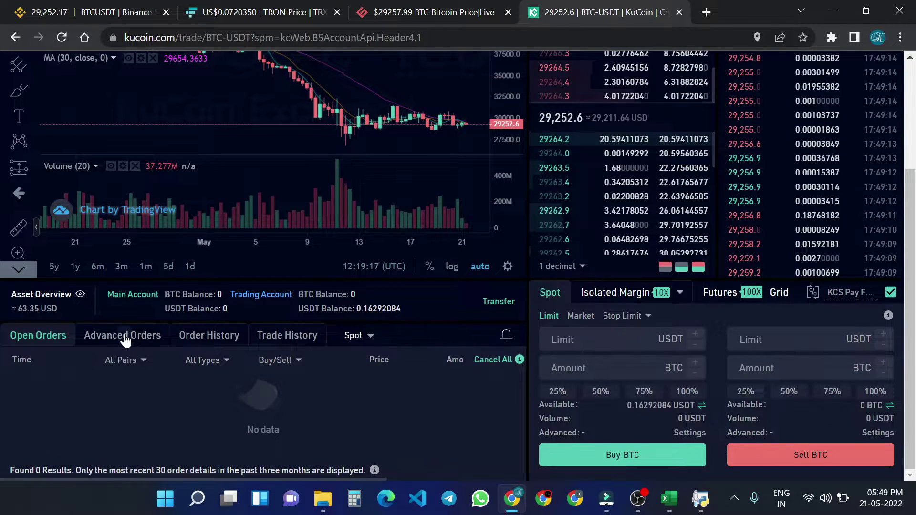
left_click(125, 339)
left_click(208, 337)
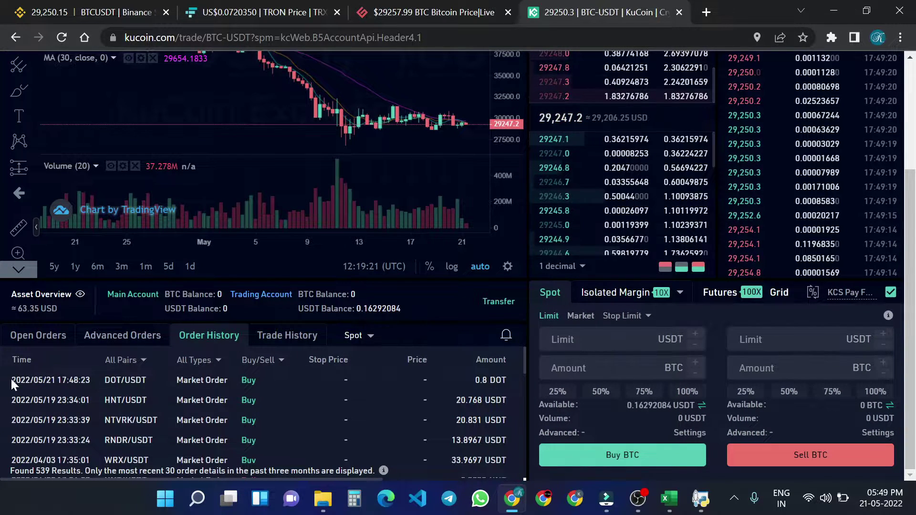
left_click_drag(10, 377, 506, 377)
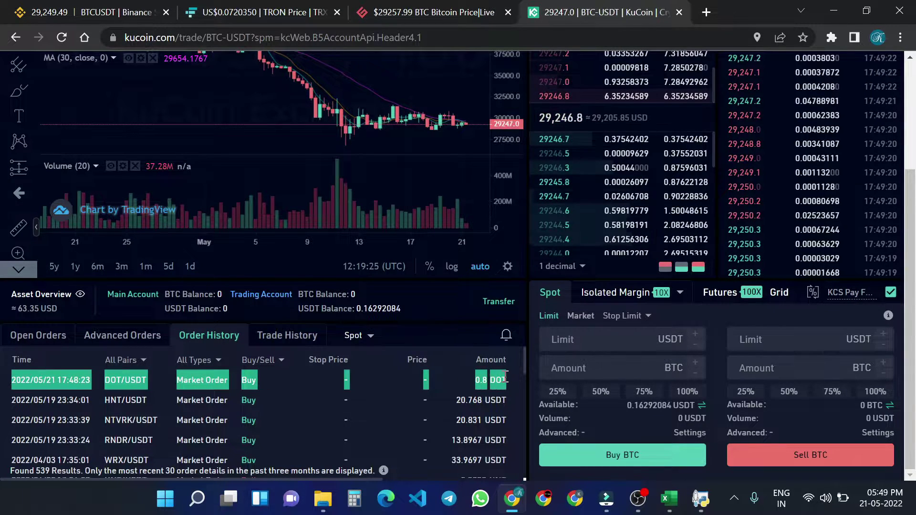
left_click(669, 499)
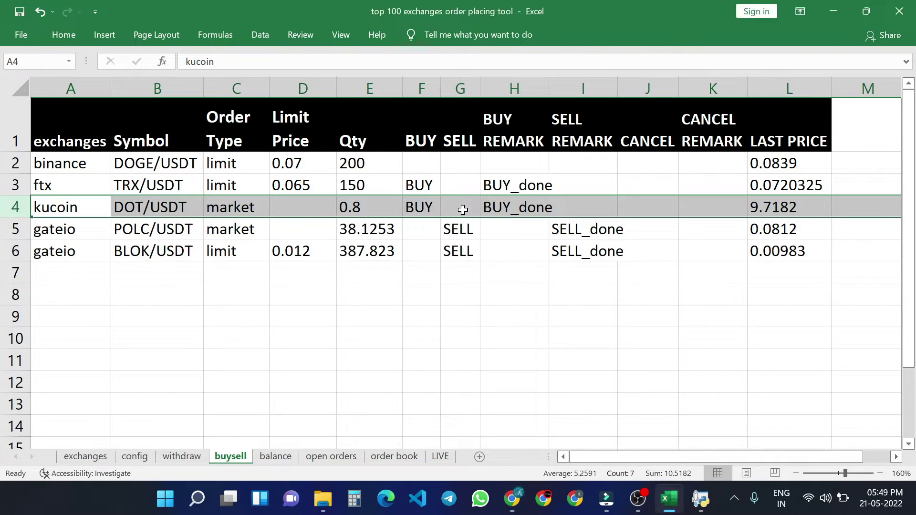
- Point out the market order type on the gateio POLC/USDT row
left_click(362, 274)
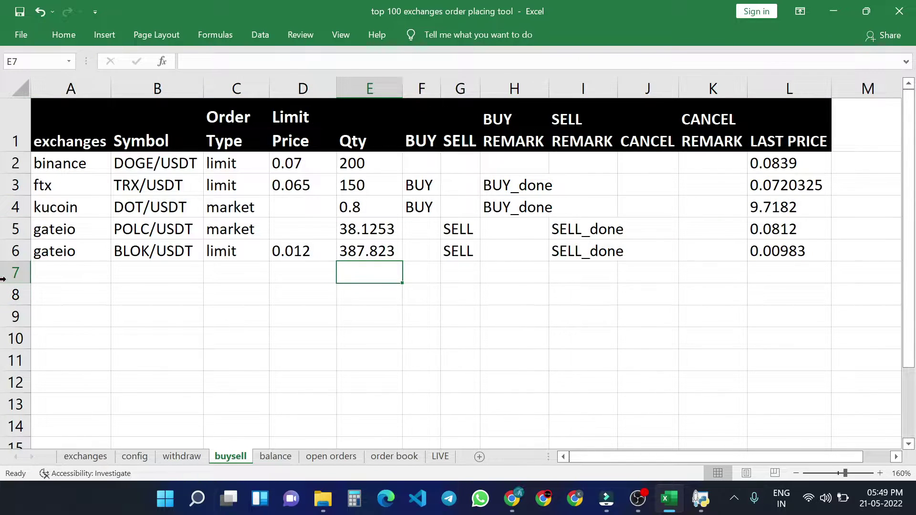
left_click(15, 229)
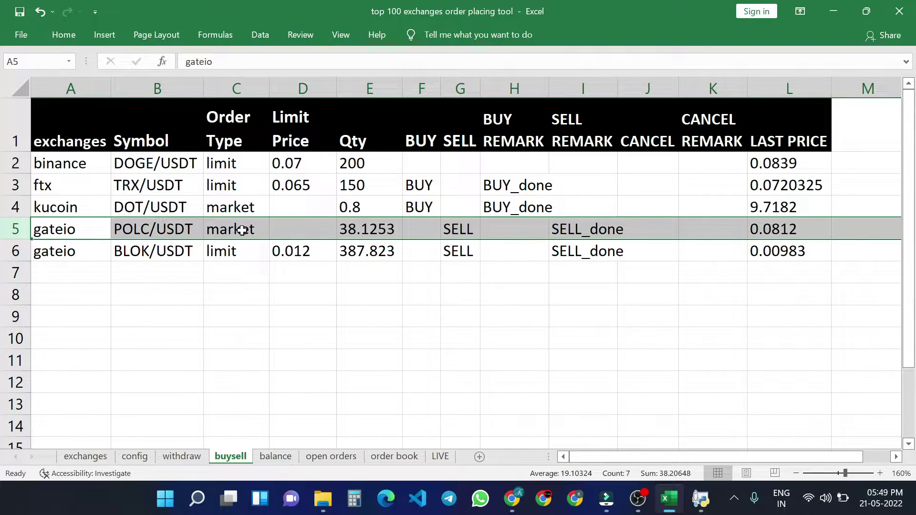
left_click(242, 229)
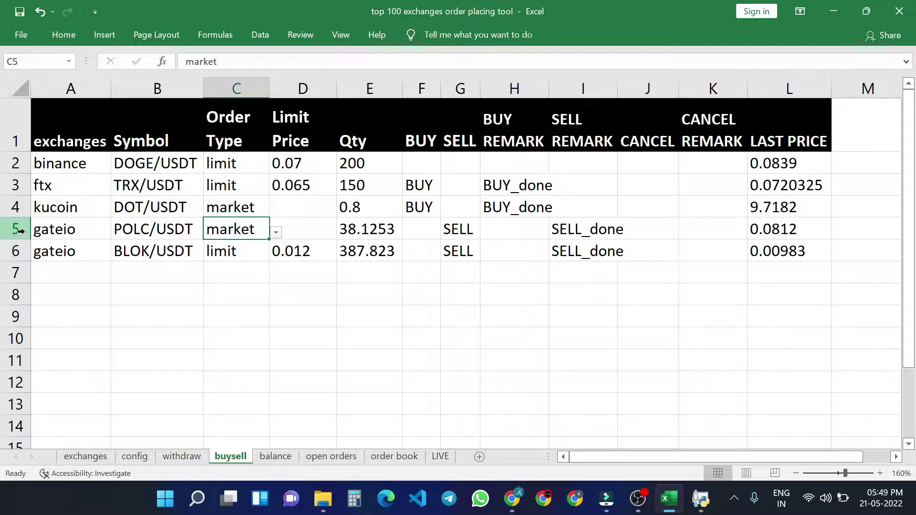
- Highlight the console's gateio error saying market orders aren't supported
left_click(15, 229)
left_click(700, 499)
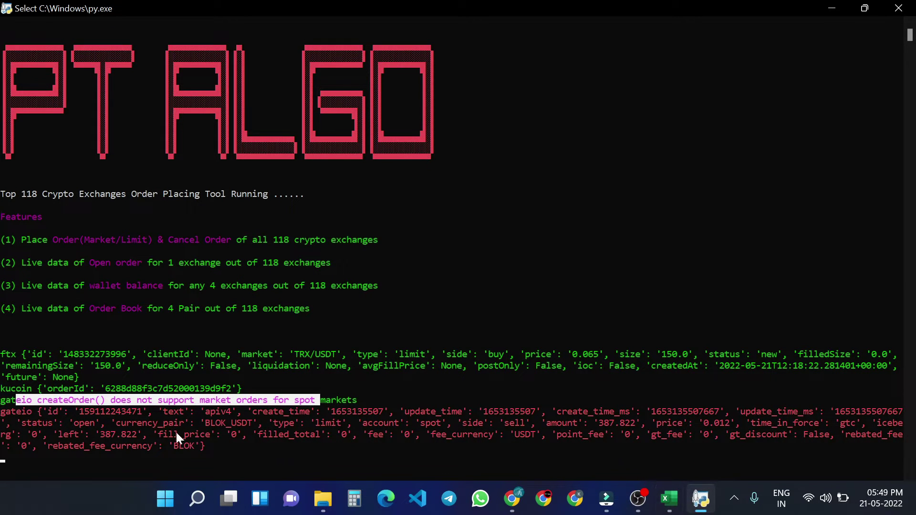
left_click(259, 390)
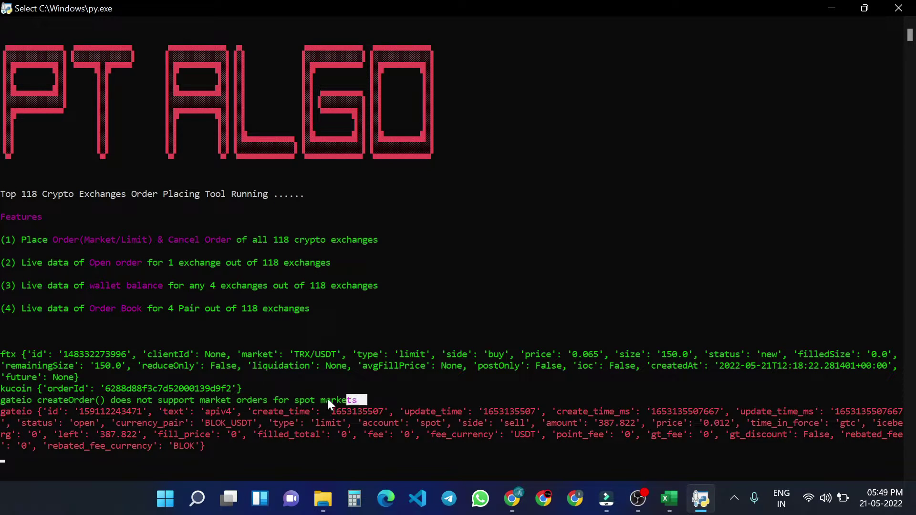
left_click_drag(327, 397, 2, 401)
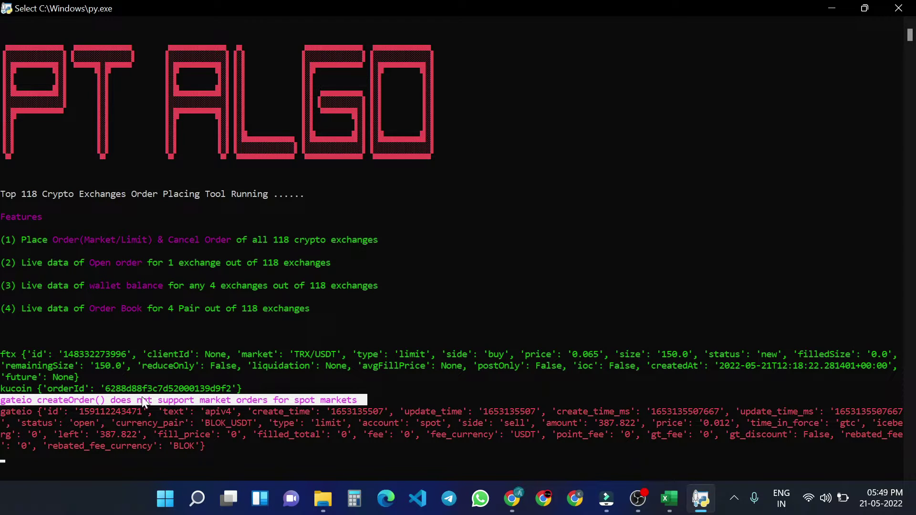
left_click(215, 402)
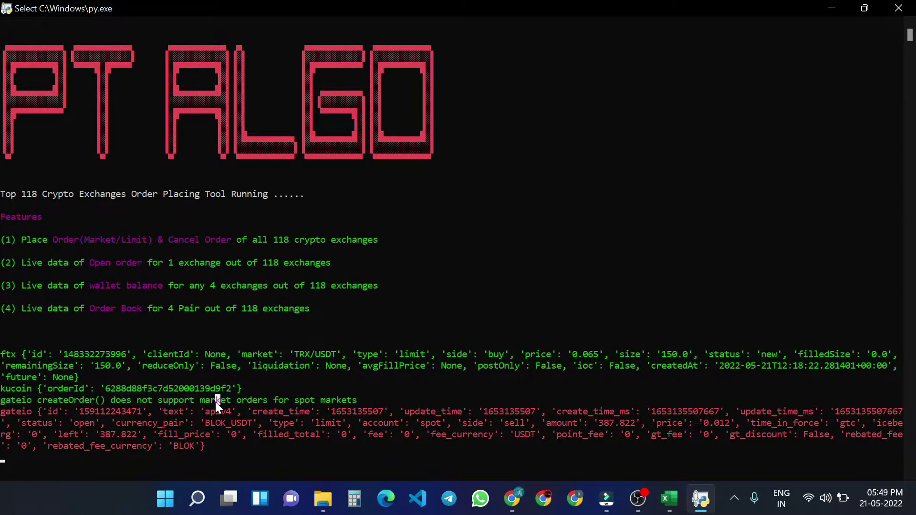
double_click(118, 401)
- Review the gateio BLOK/USDT row in the sheet and bring the browser forward
left_click(669, 499)
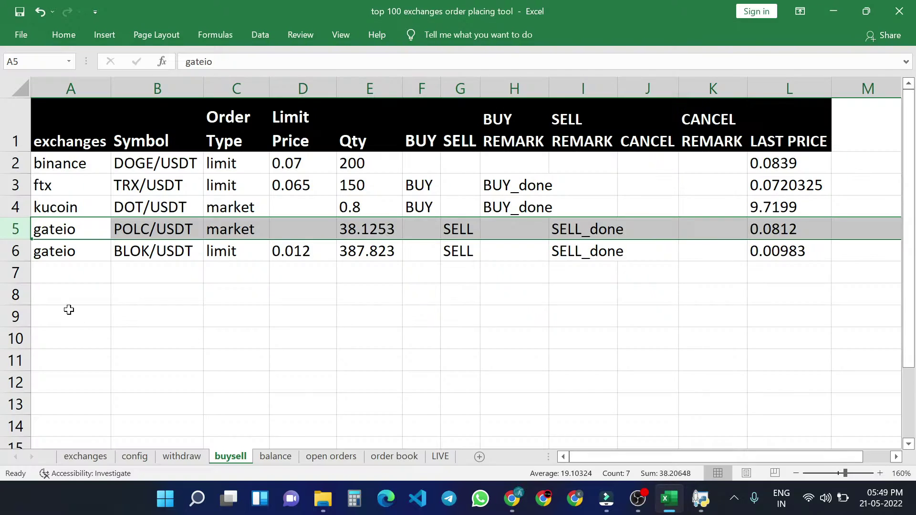
left_click(17, 251)
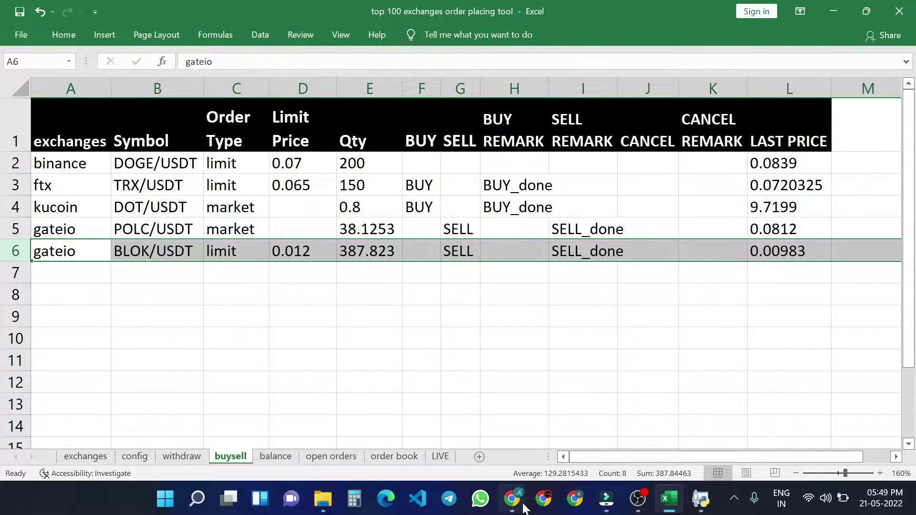
left_click(513, 499)
- Highlight the open BLOK/USDT limit sell order on Gate.io's trading page
left_click(433, 13)
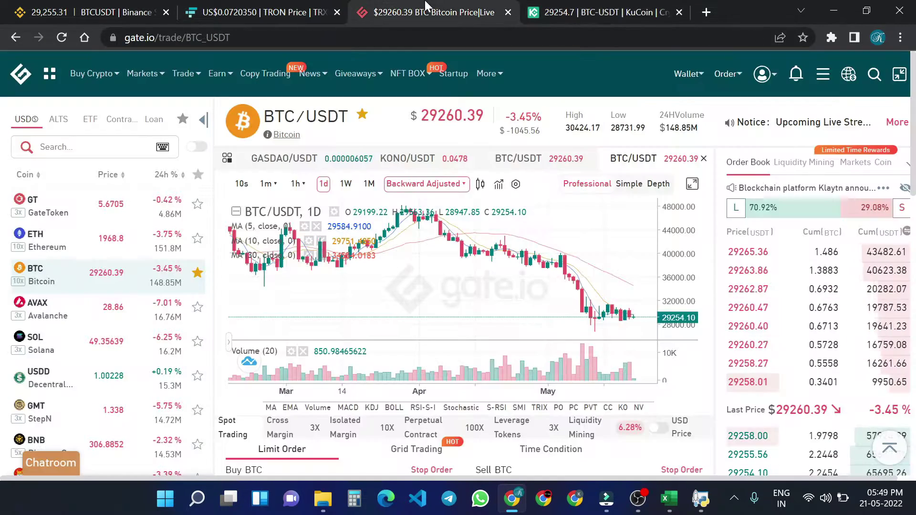
scroll(716, 402, "down", 5)
scroll(591, 364, "down", 3)
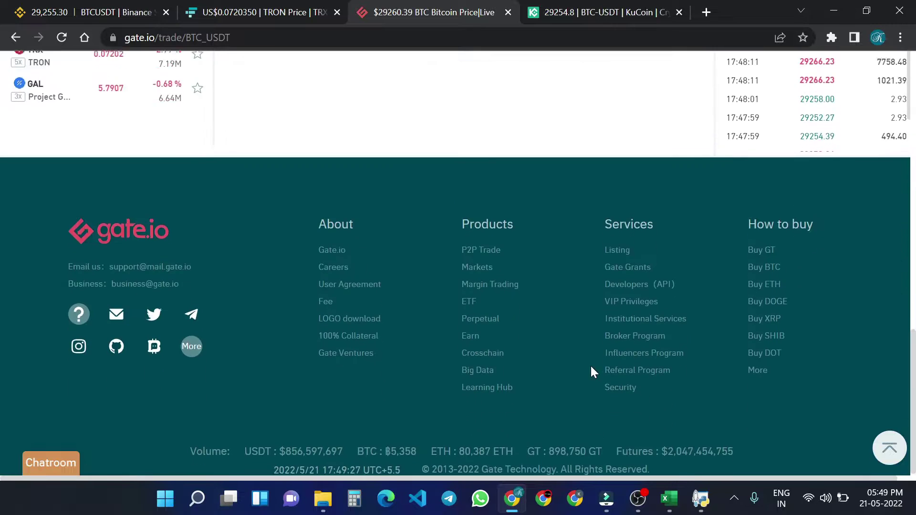
scroll(593, 371, "up", 3)
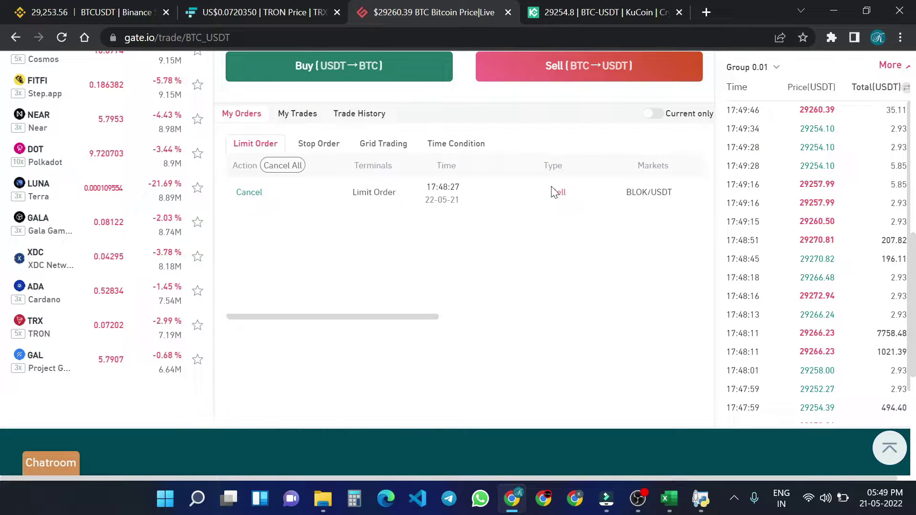
left_click_drag(682, 200, 670, 197)
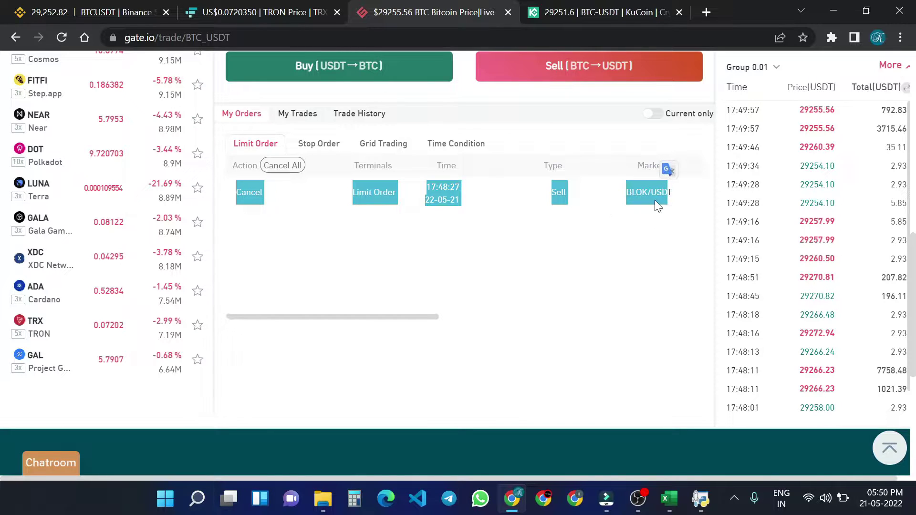
left_click(383, 195)
- Delete the old BUY/SELL flags and done remarks in F3:I6
left_click(669, 499)
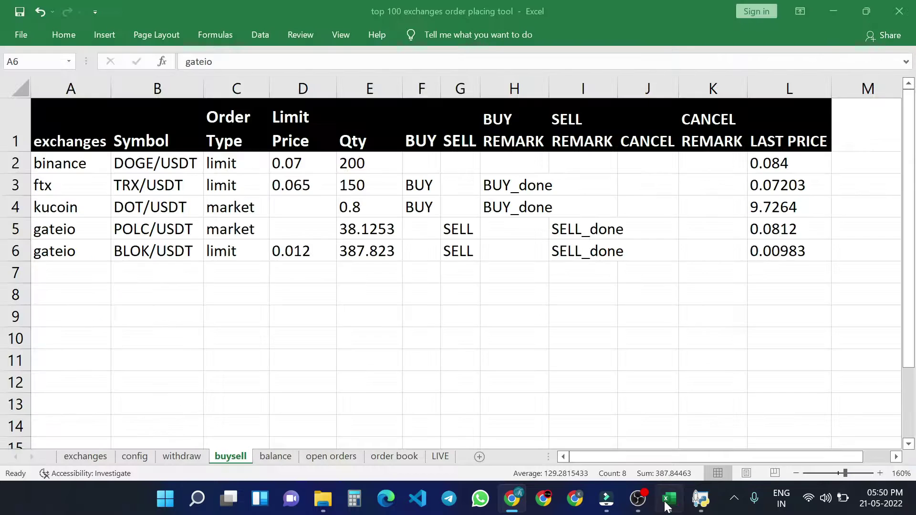
left_click(264, 248)
left_click(473, 317)
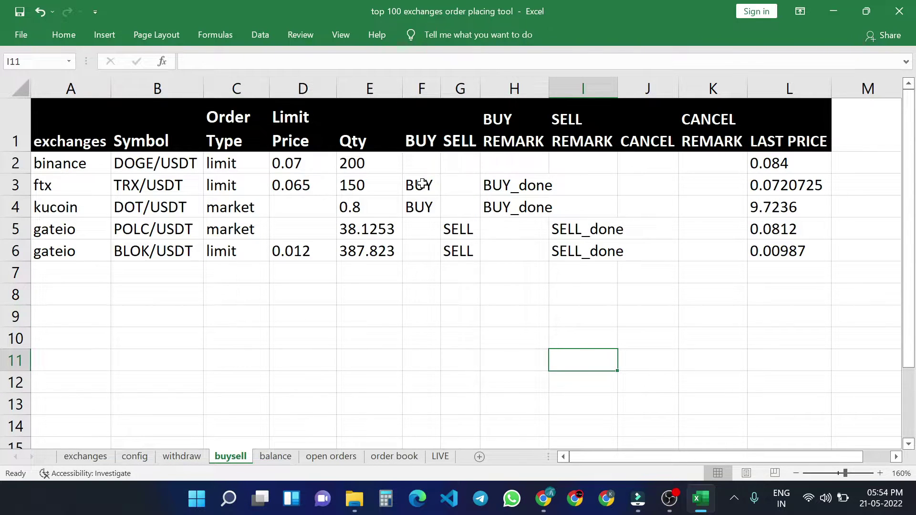
left_click_drag(421, 185, 598, 252)
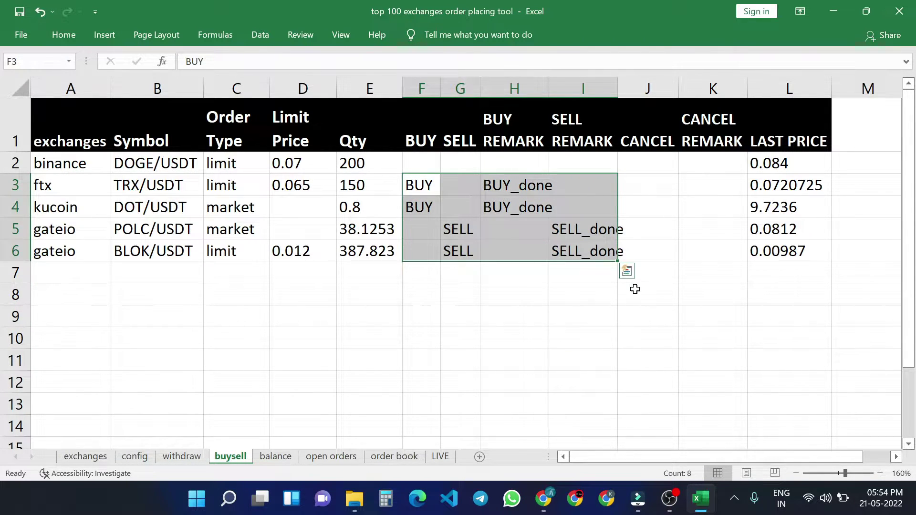
key("Delete")
left_click(601, 358)
- Launch the Python order-placing script full screen, then return to the sheet
left_click(359, 485)
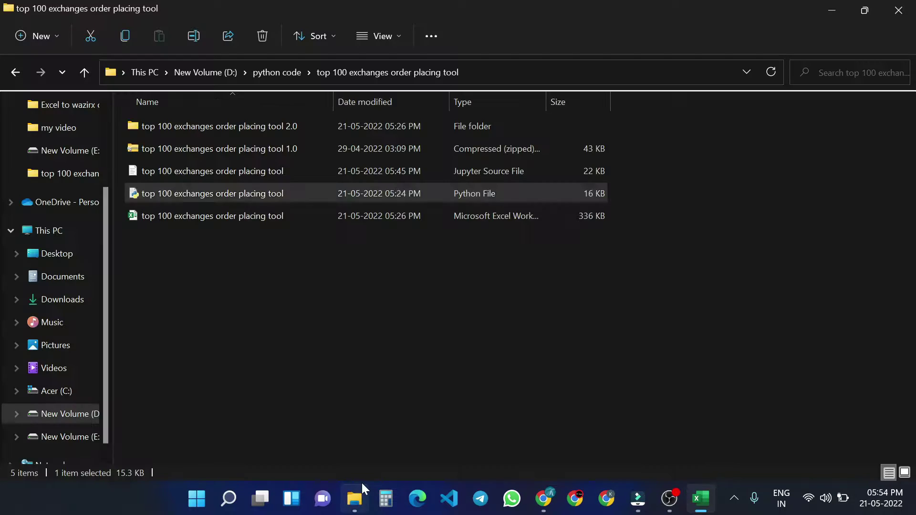
double_click(248, 192)
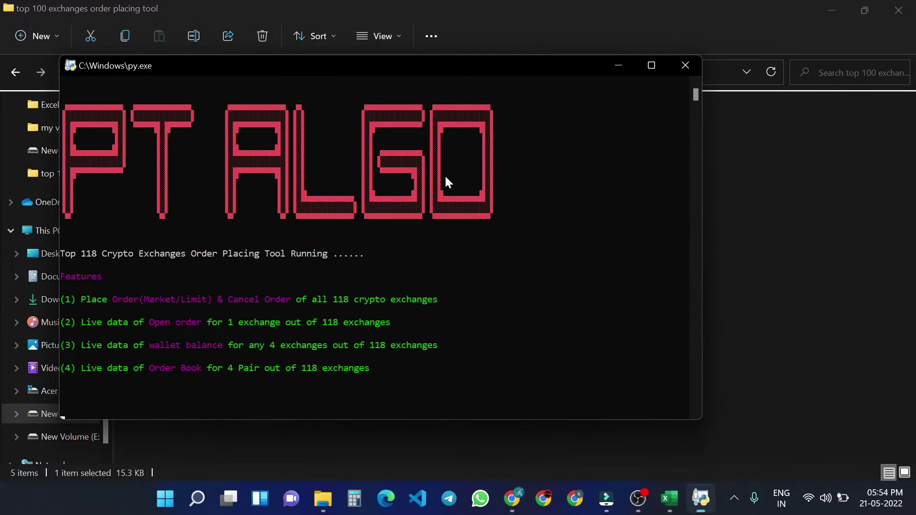
left_click(649, 68)
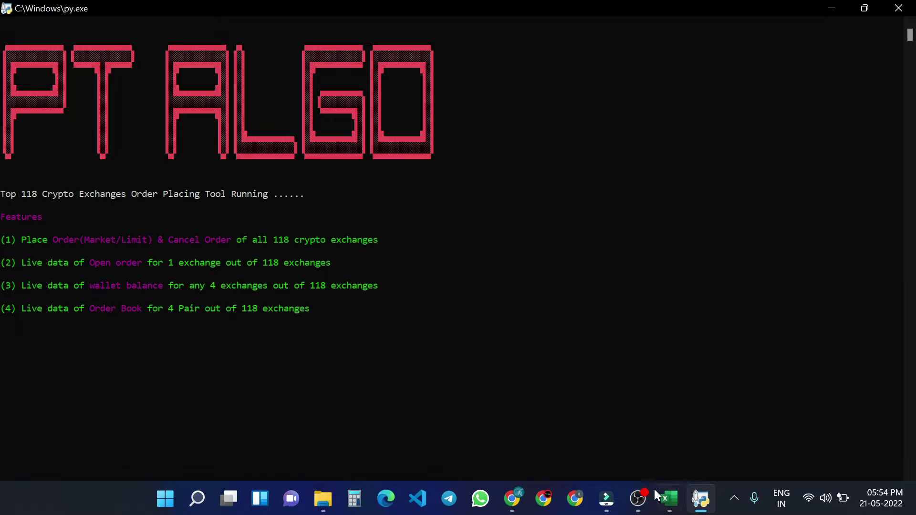
left_click(667, 499)
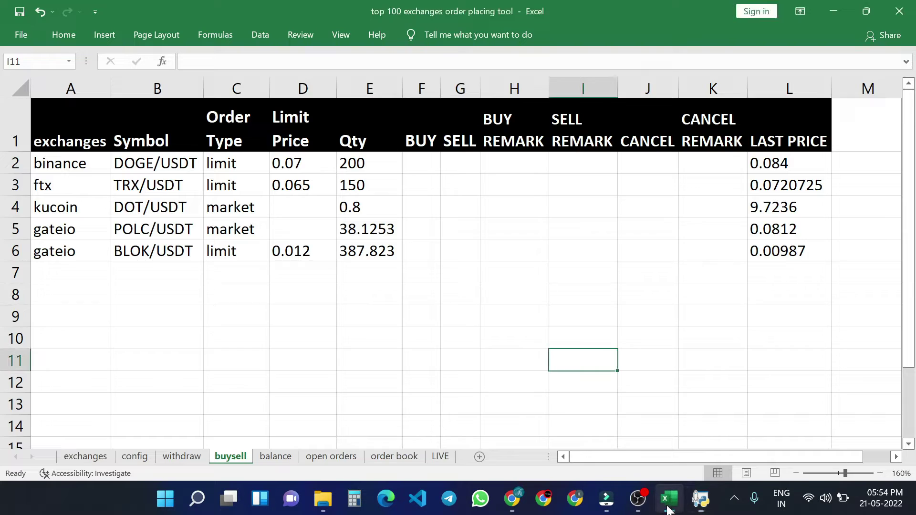
- Enter BUY in F2 for the binance DOGE/USDT order
left_click(430, 166)
type("BUY")
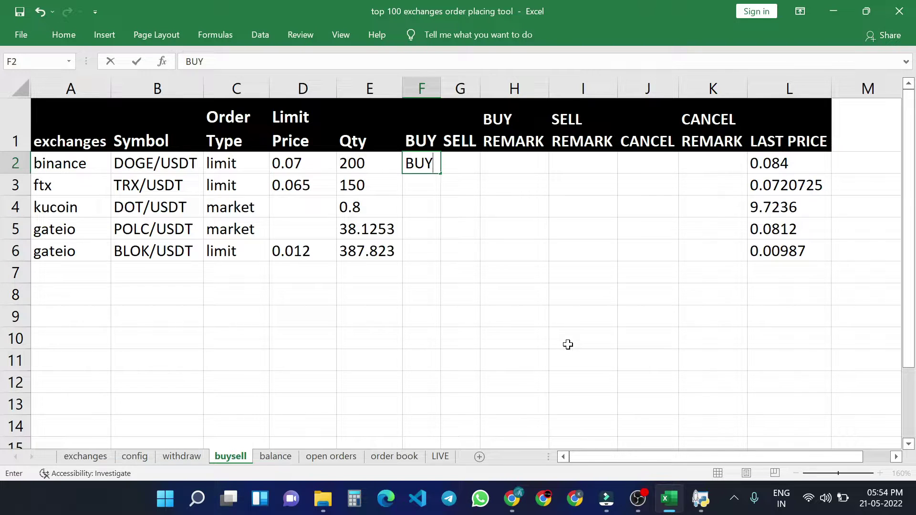
key("Return")
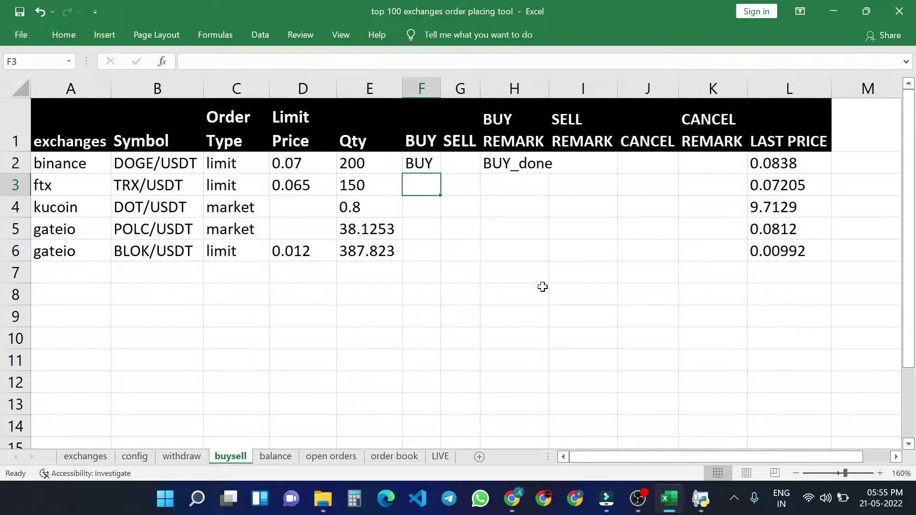
- Copy the console's insufficient binance balance message, then return to Excel
left_click(700, 499)
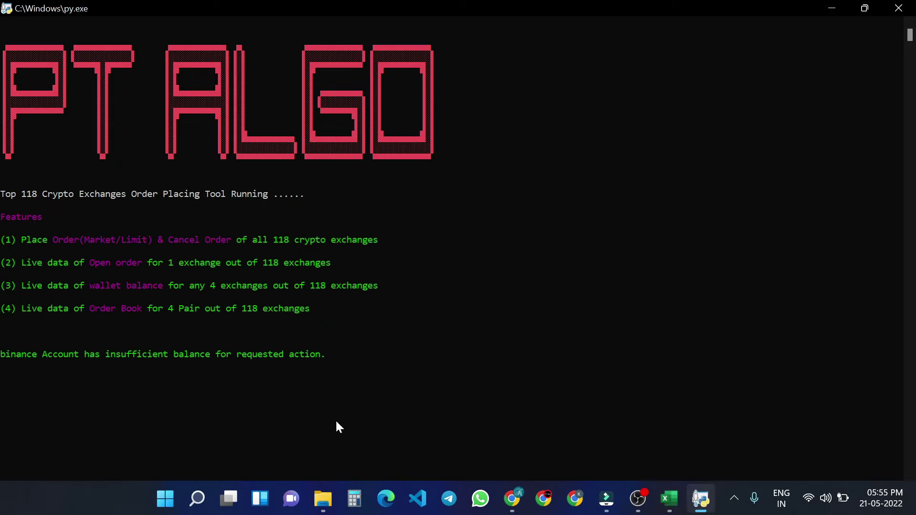
left_click_drag(438, 456, 111, 456)
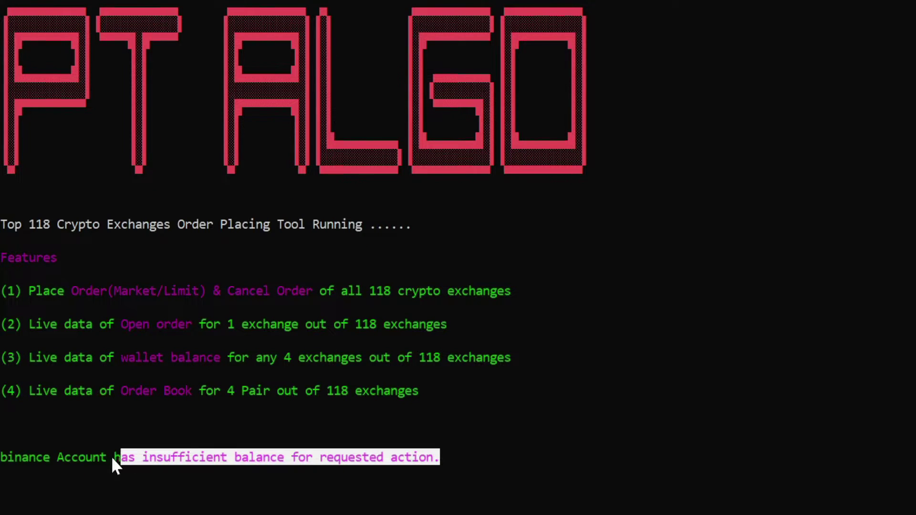
right_click(66, 476)
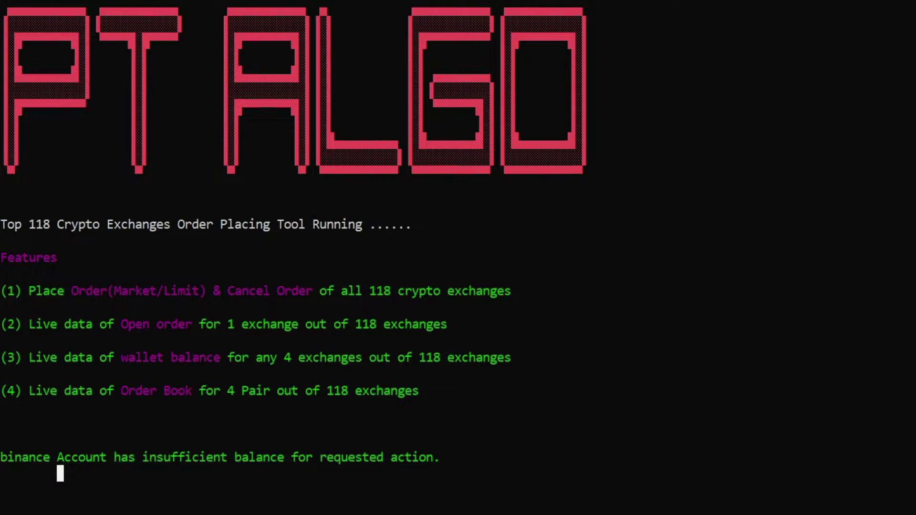
left_click(668, 499)
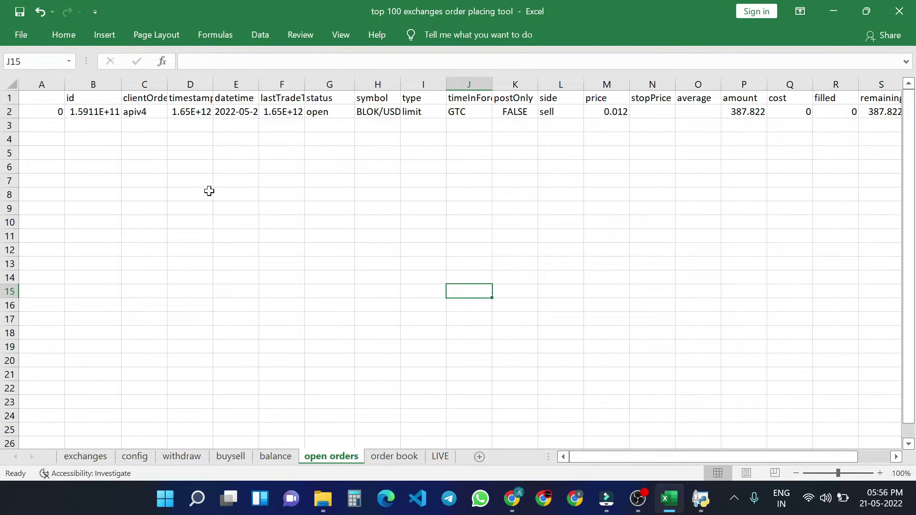
- AutoFit all open orders columns and inspect the BLOK/USDT order's clientOrderId and symbol
left_click(14, 84)
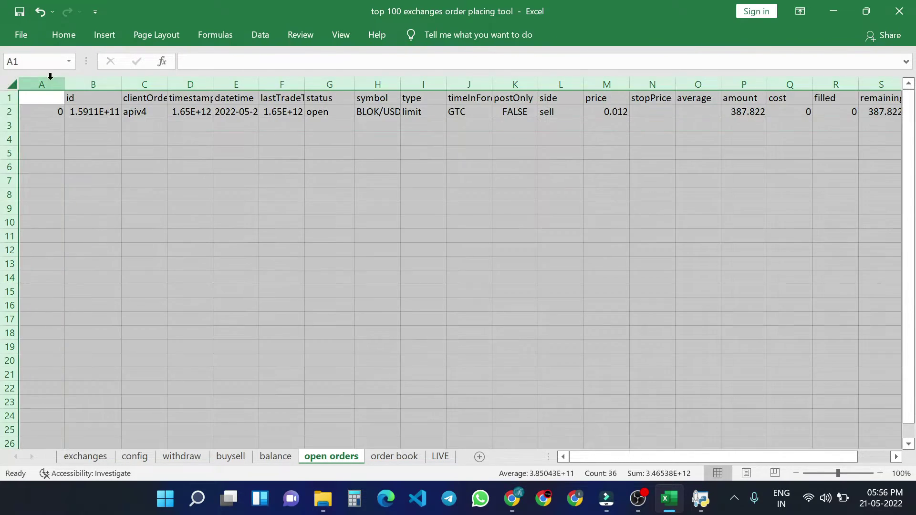
double_click(63, 78)
left_click(238, 141)
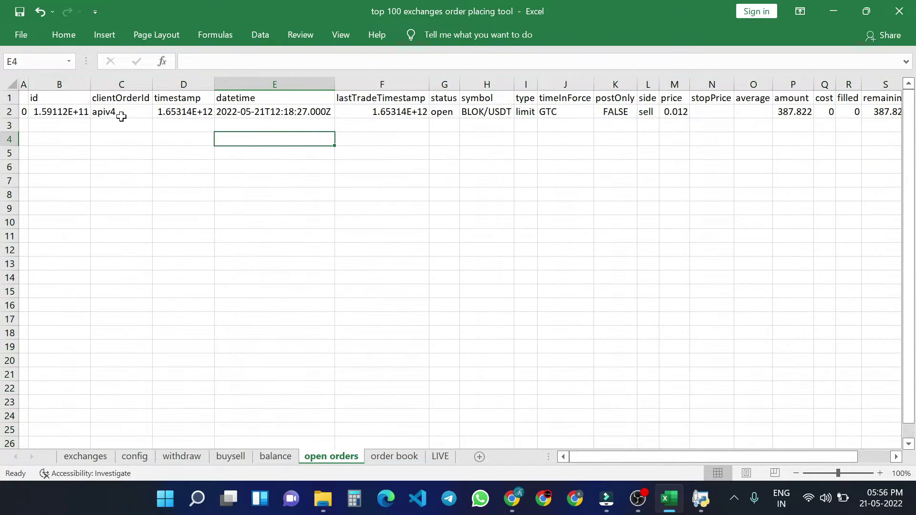
left_click(101, 113)
left_click(479, 114)
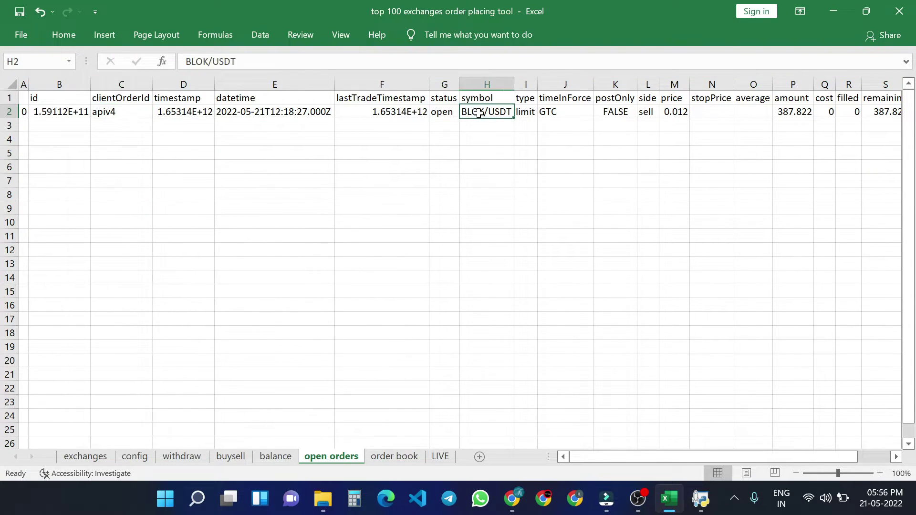
left_click(512, 499)
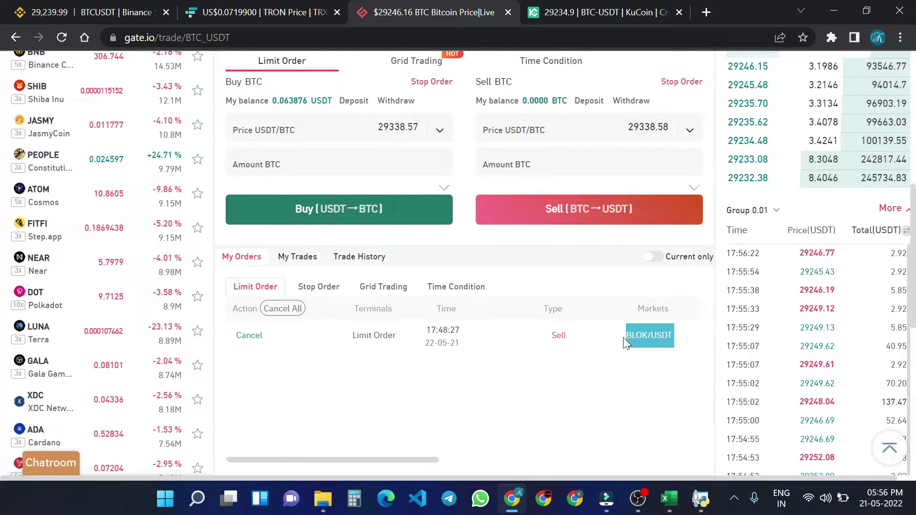
left_click_drag(669, 350, 286, 356)
left_click(439, 420)
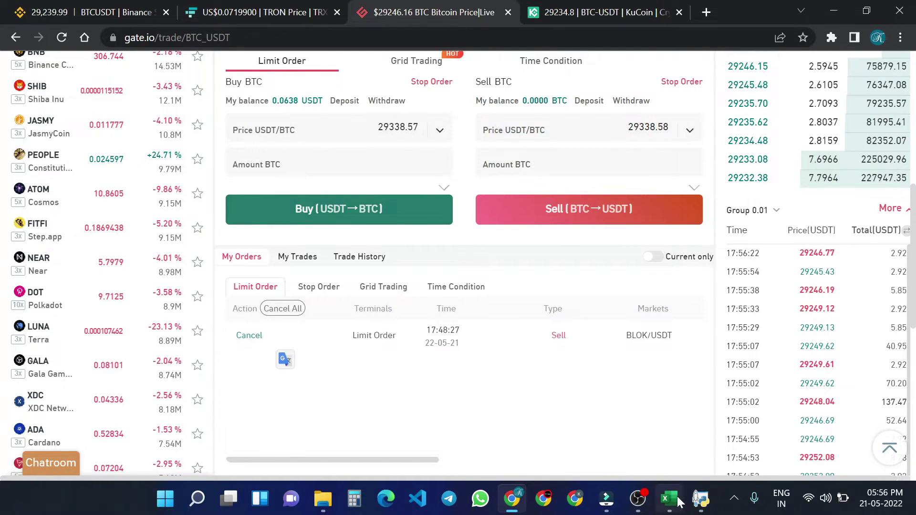
left_click(668, 499)
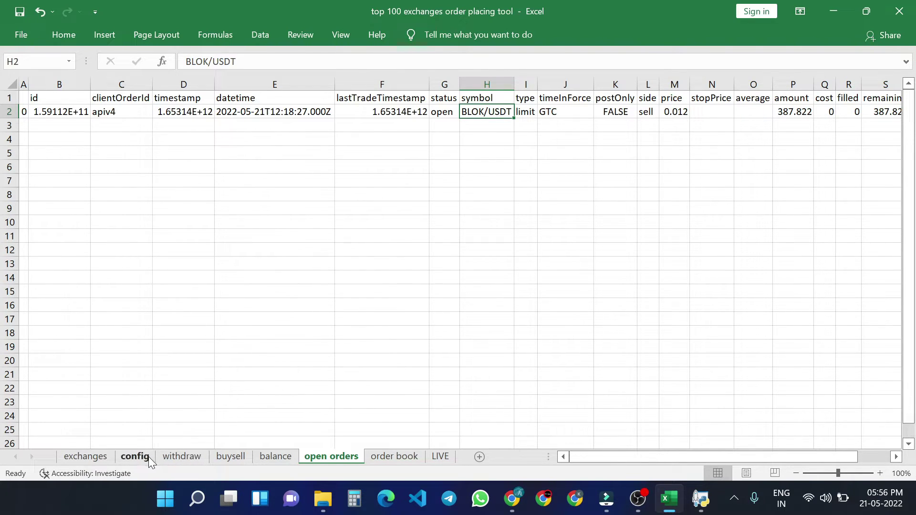
- Add row 7 as a gateio BLOK/USDT order with CANCEL in J7
left_click(221, 457)
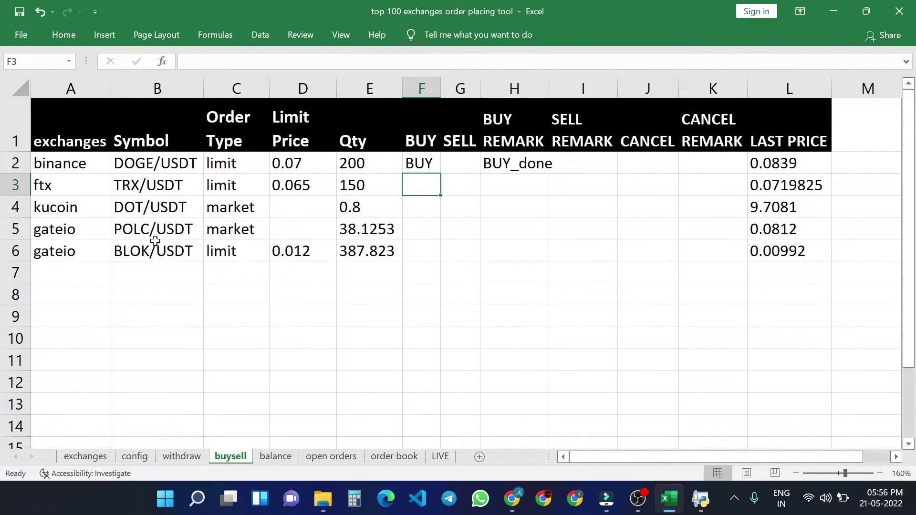
left_click(79, 273)
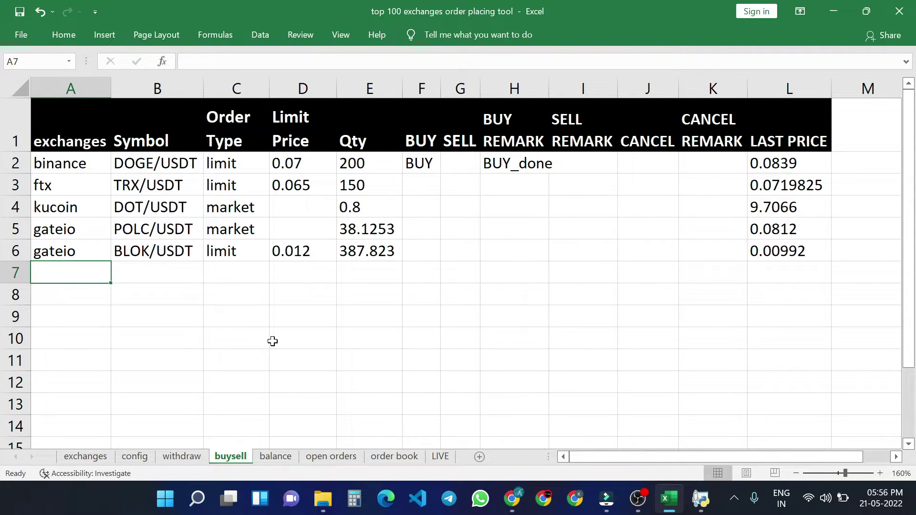
type("g")
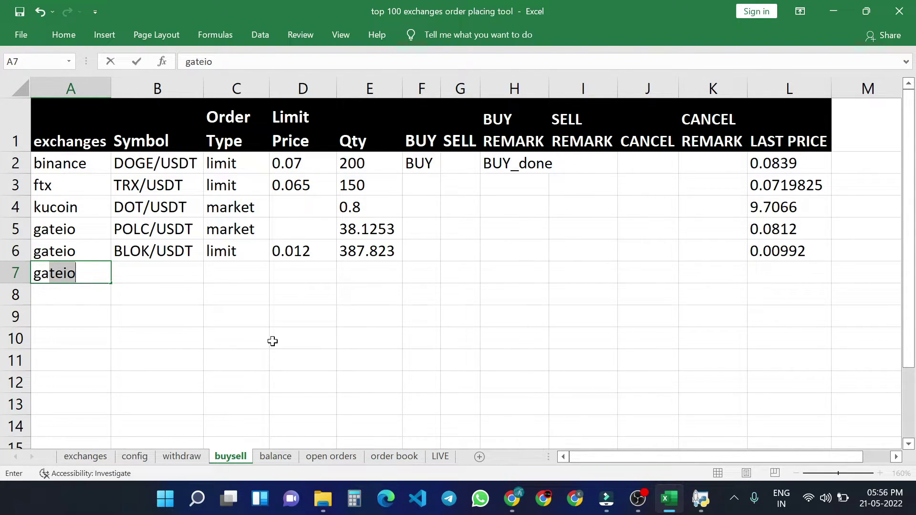
key("Tab")
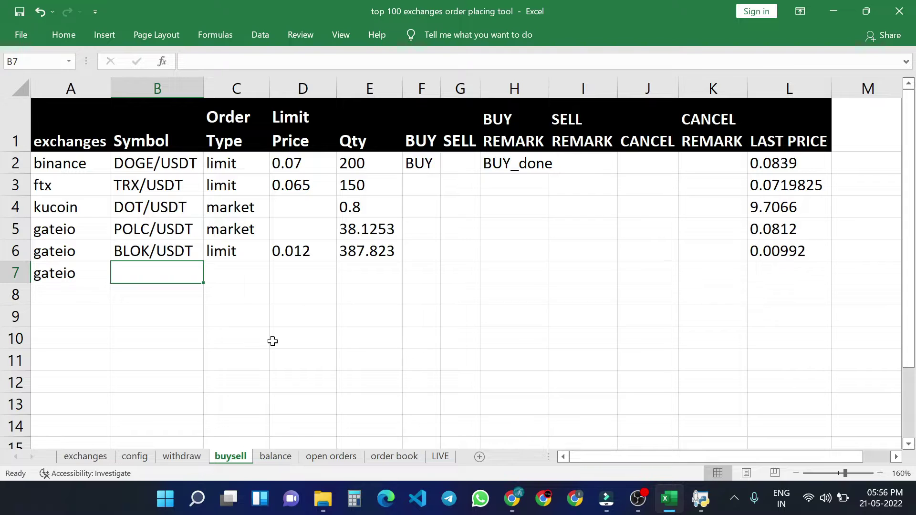
key("ctrl+d")
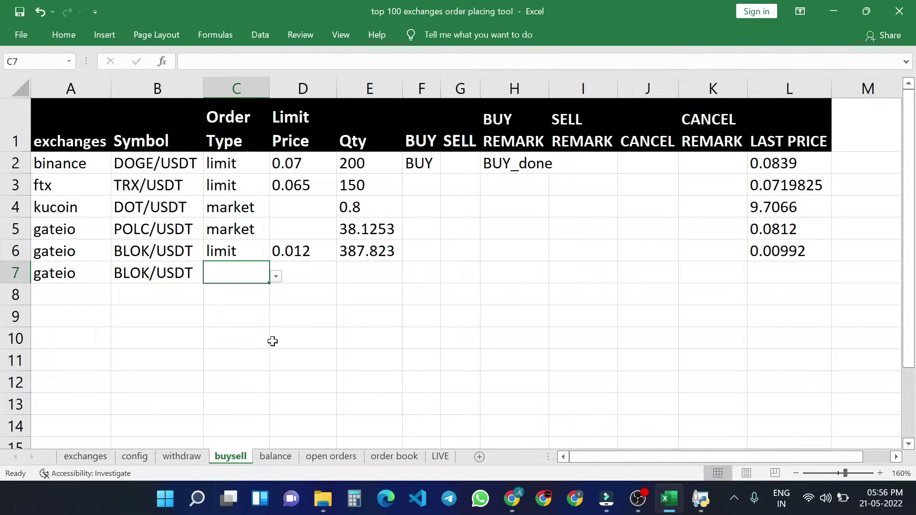
key("Right")
key("Right")
key("Right")
key("Right")
key("Right")
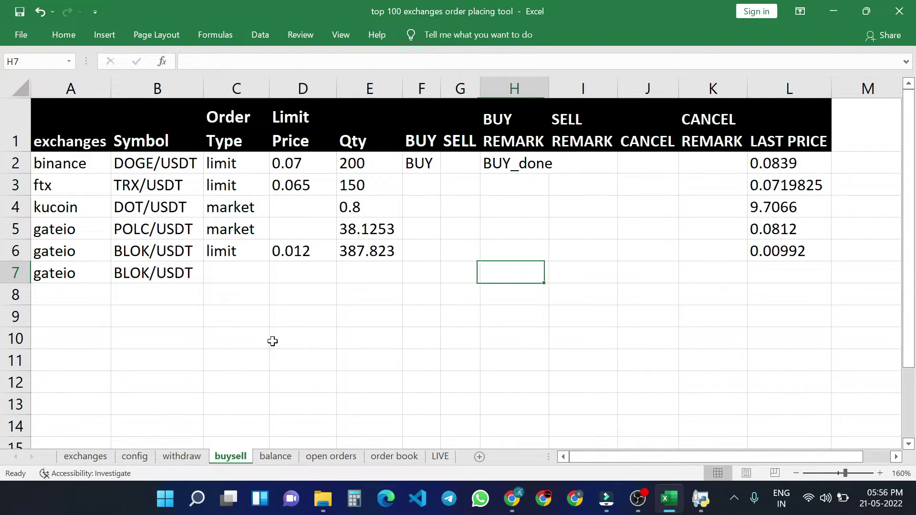
key("Right")
key("Right")
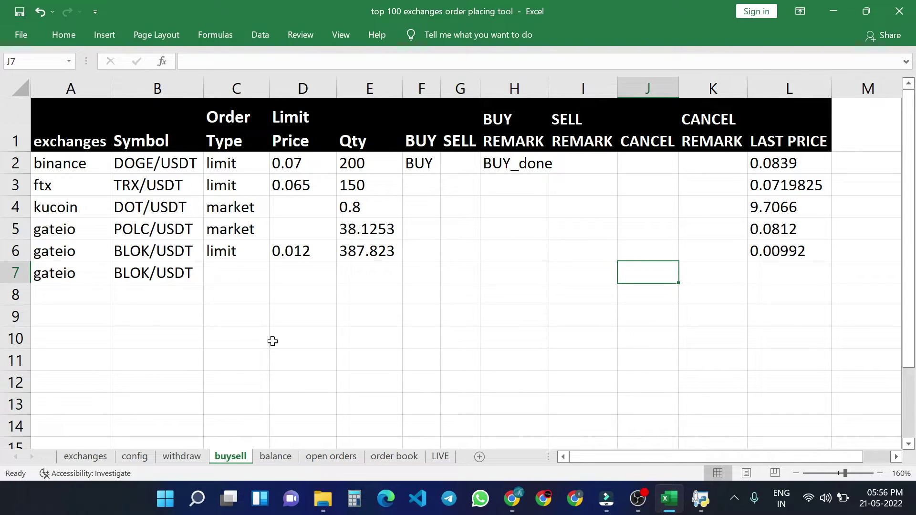
type("c")
key("BackSpace")
key("Caps_Lock")
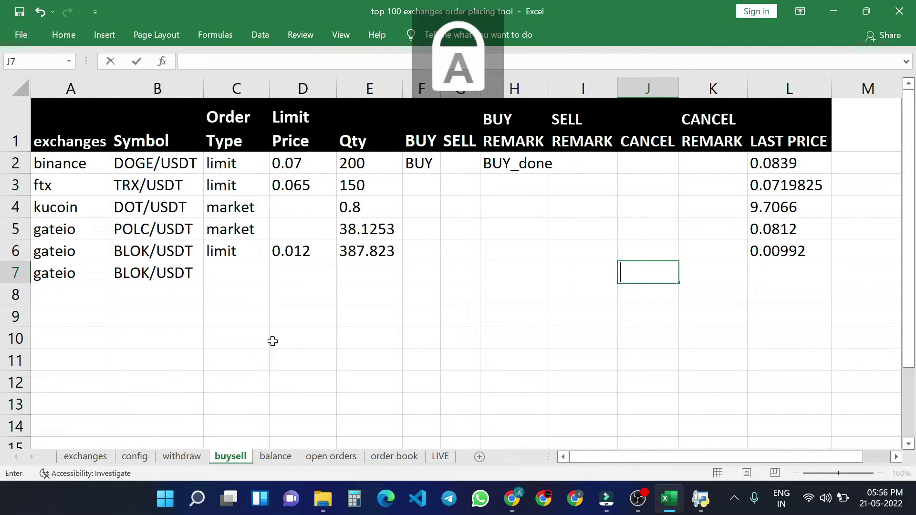
type("CANC")
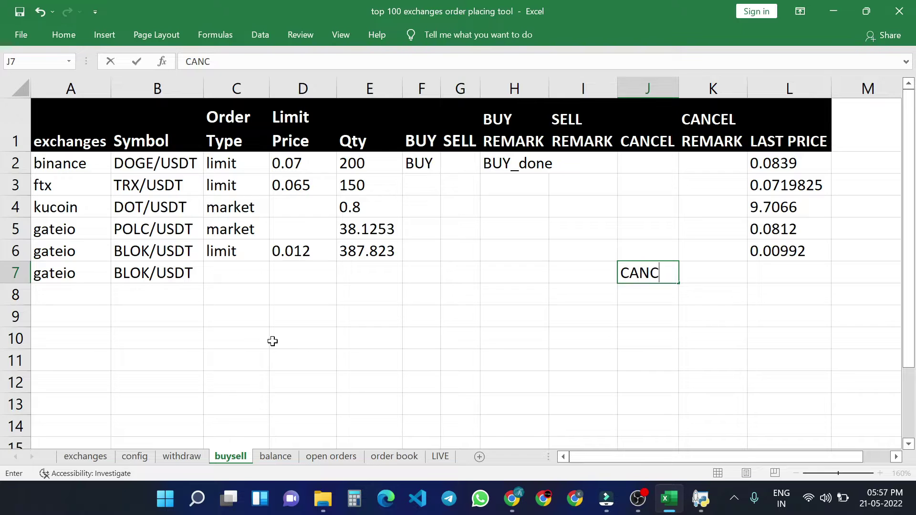
type("EL")
key("Return")
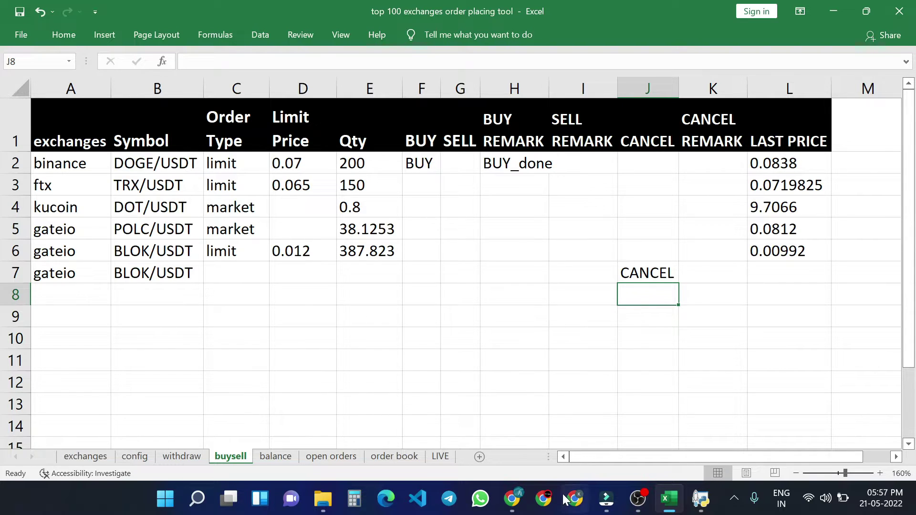
- Place Chrome beside Excel, confirm gate.io My Orders shows No record, then maximize Chrome
left_click(522, 508)
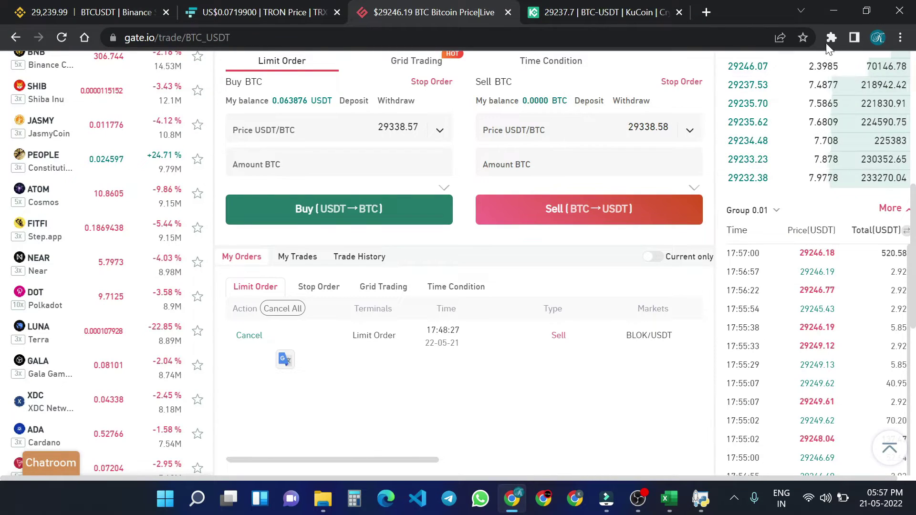
left_click(859, 14)
left_click_drag(499, 51, 356, 40)
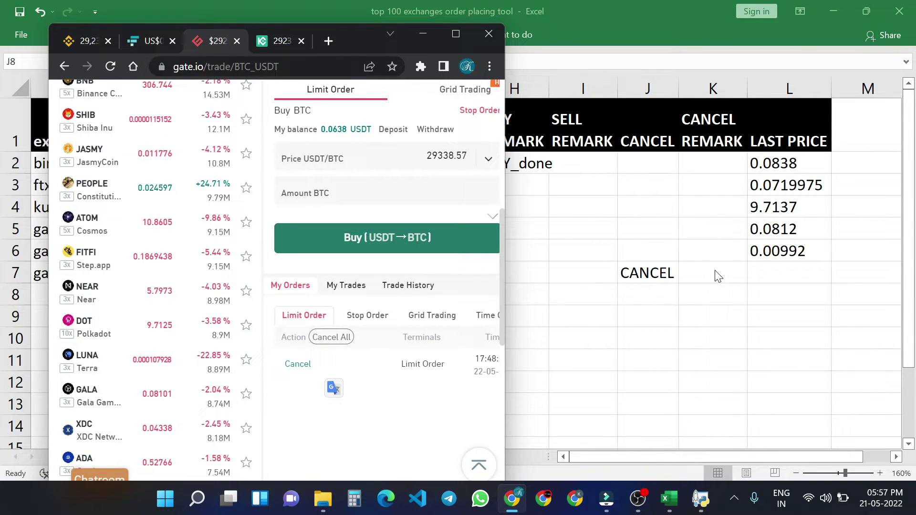
left_click_drag(504, 225, 601, 225)
mouse_move(460, 35)
left_mouse_down()
mouse_move(397, 21)
mouse_move(397, 13)
left_mouse_up()
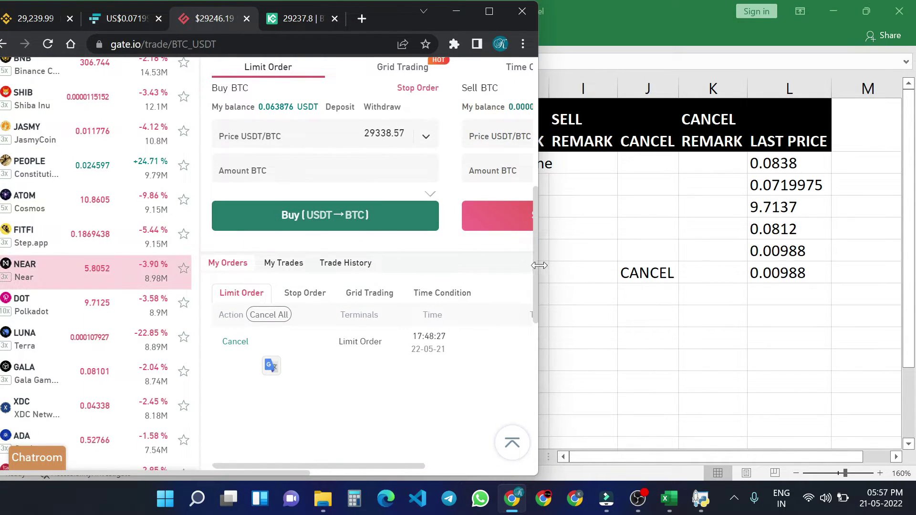
left_click_drag(539, 265, 568, 262)
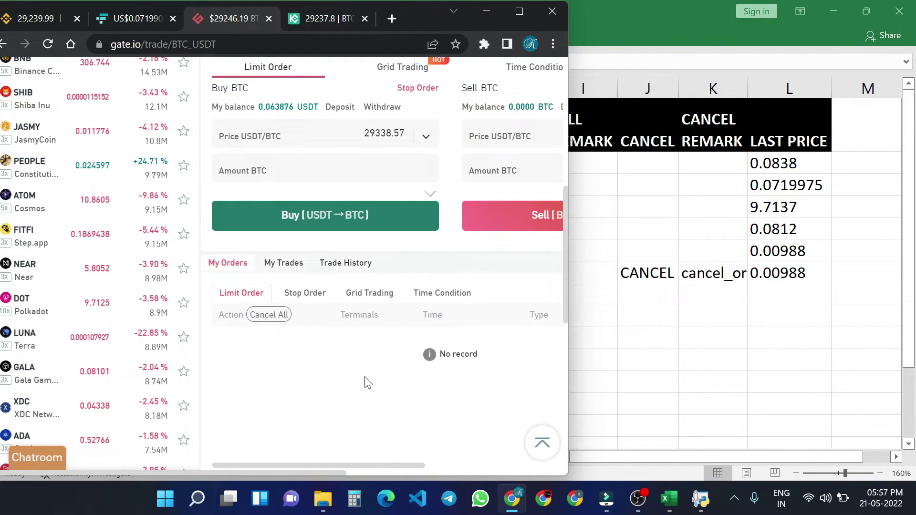
left_click(522, 12)
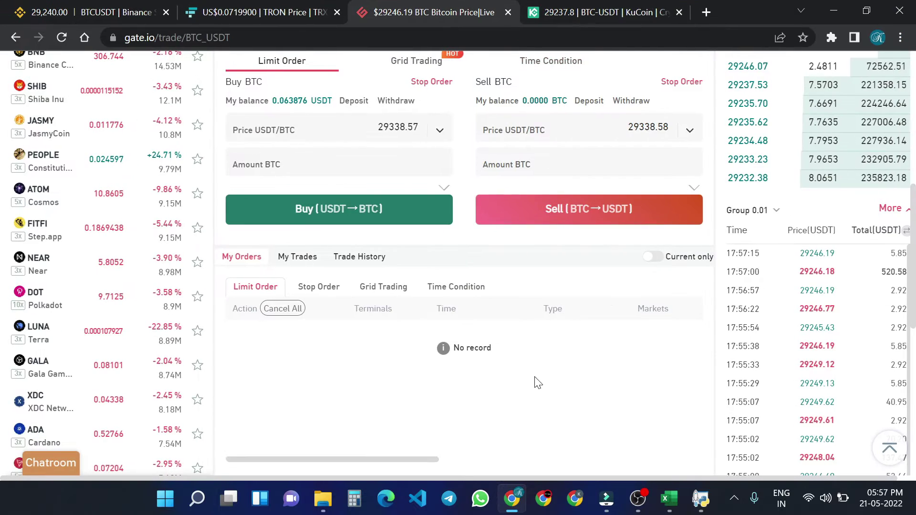
- Select the gateio cancellation result in the py.exe console, then choose Edit with IDLE for the script
left_click(700, 499)
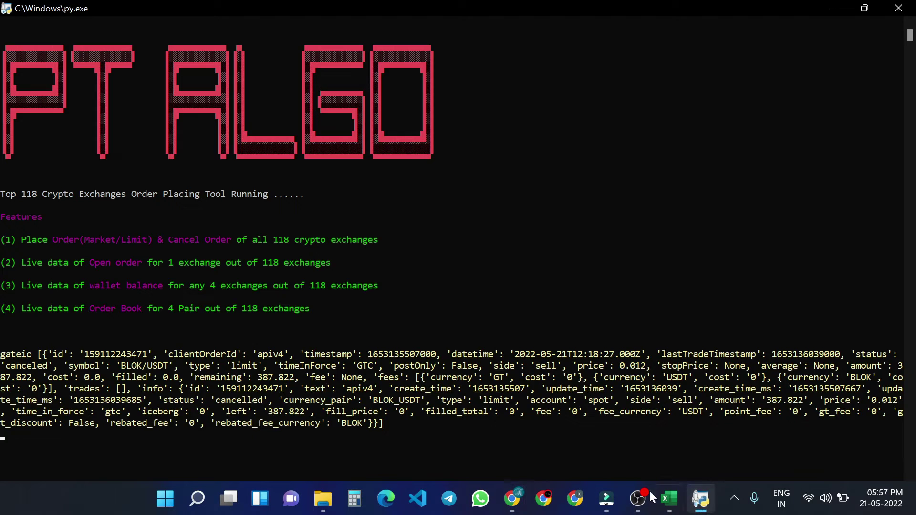
left_click_drag(2, 354, 227, 359)
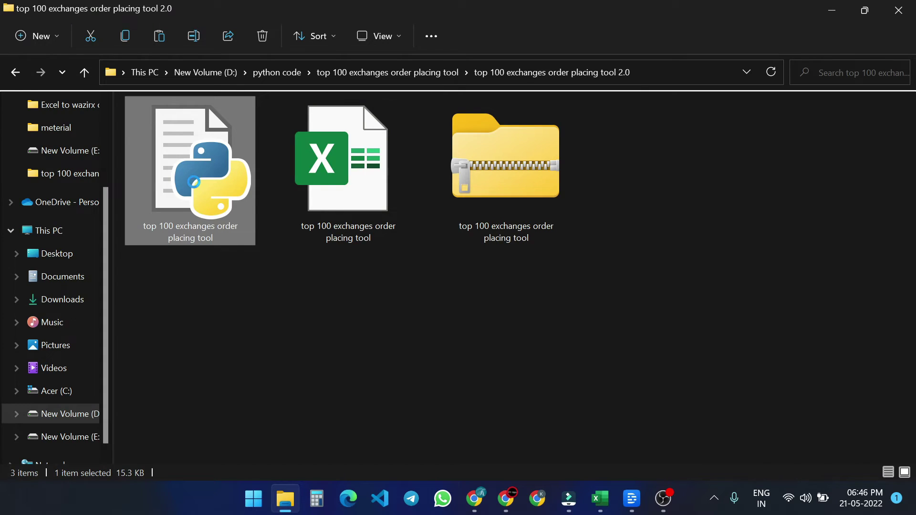
right_click(196, 215)
left_click(251, 384)
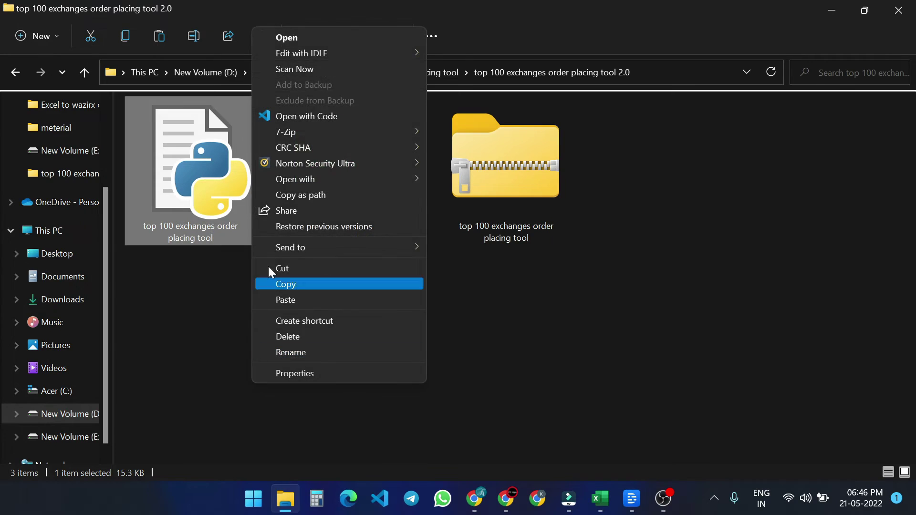
mouse_move(301, 53)
left_click(474, 54)
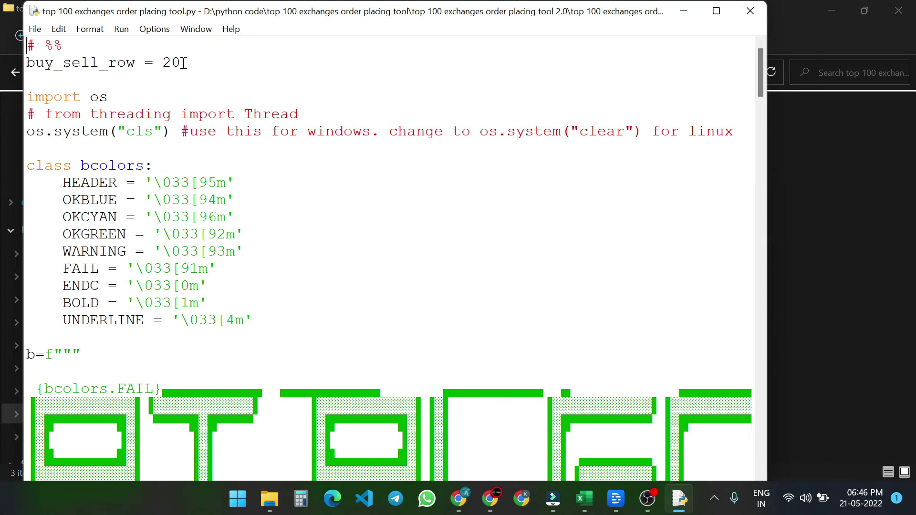
- Change the buy_sell_row = 20 line to 50 and save the script from the File menu
left_click_drag(184, 63, 164, 63)
left_click(203, 62)
double_click(90, 63)
left_click(184, 63)
triple_click(184, 63)
left_click(174, 63)
key("BackSpace")
type("5")
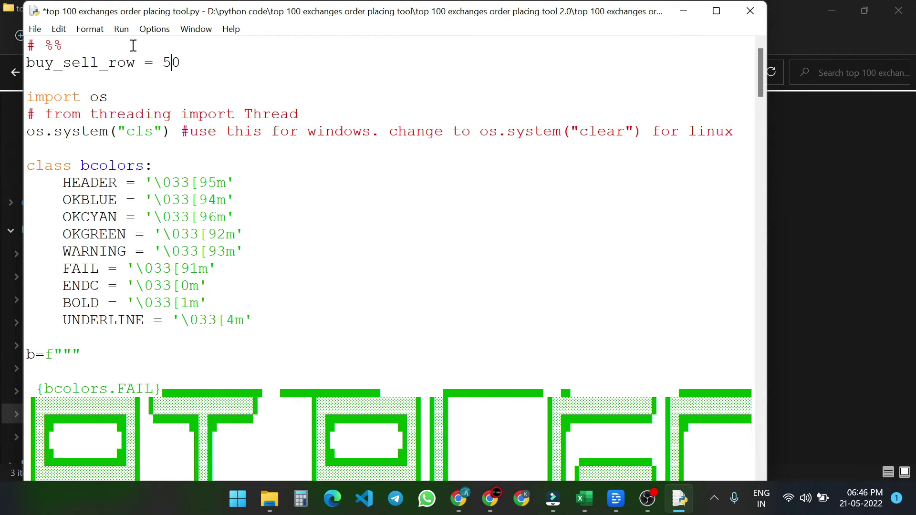
left_click(34, 29)
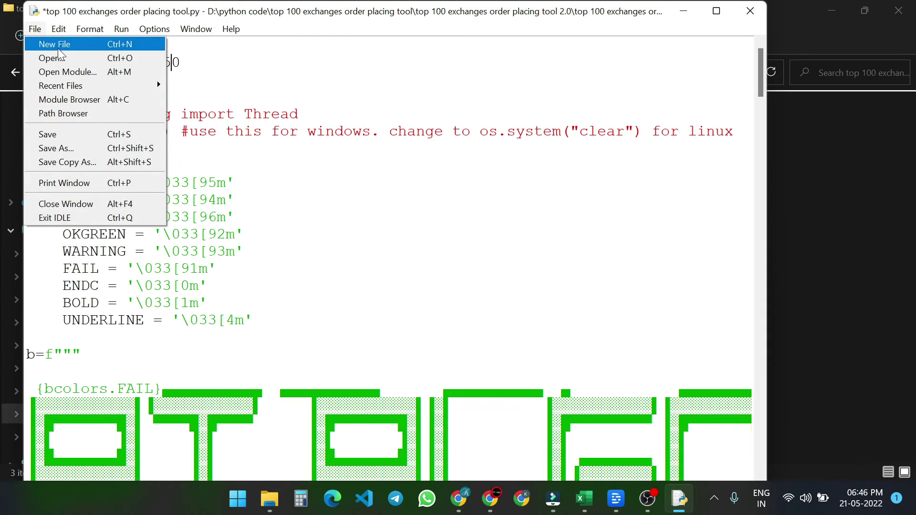
left_click(68, 134)
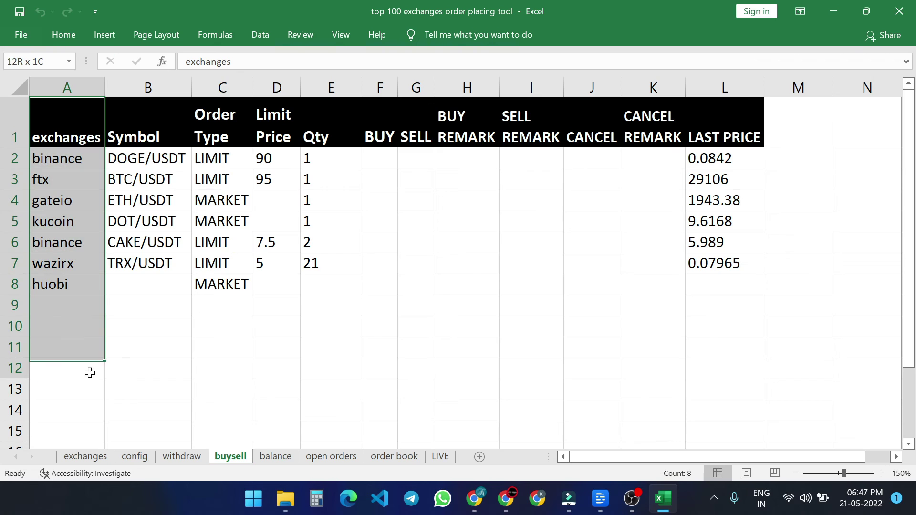
left_click_drag(90, 372, 101, 461)
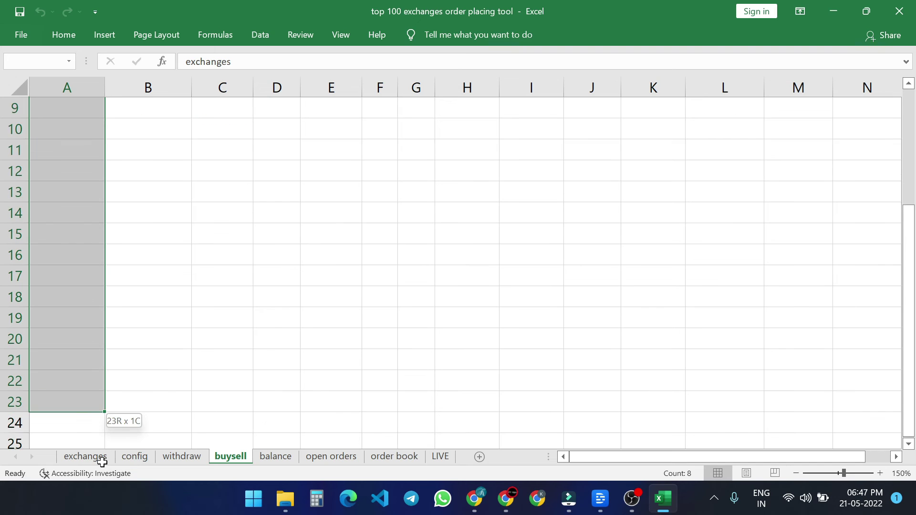
left_click_drag(102, 462, 73, 418)
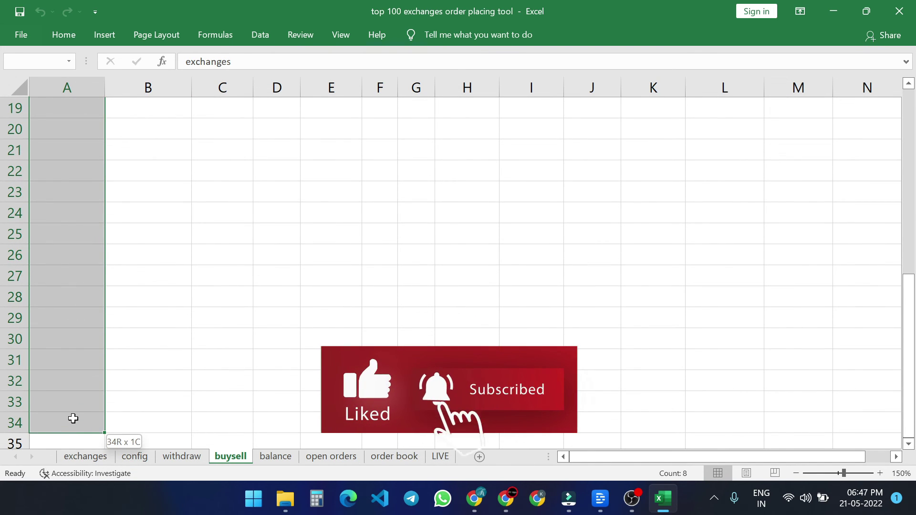
scroll(125, 350, "up", 6)
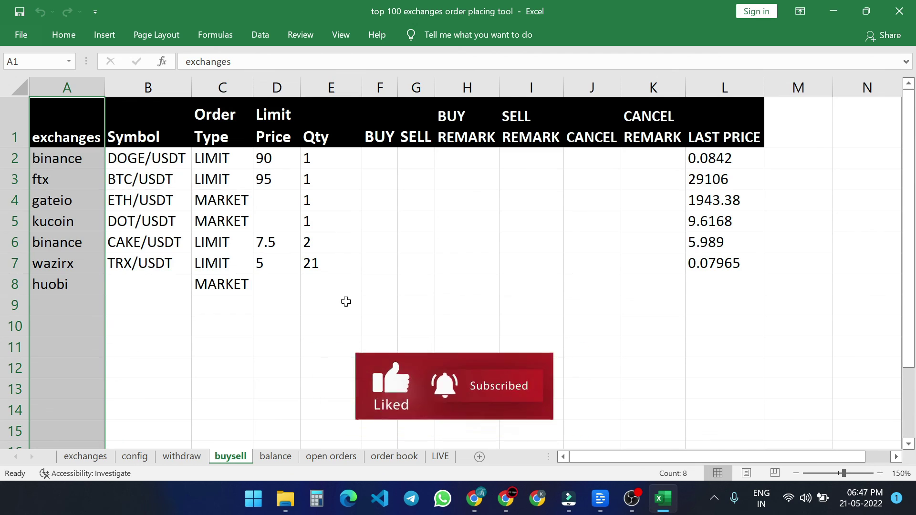